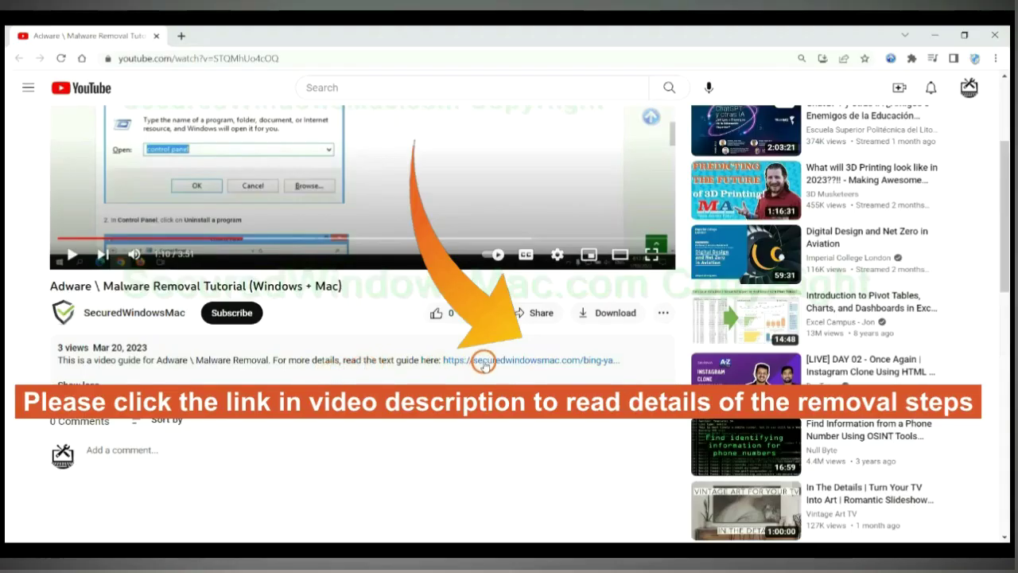
Open the removal guide linked in the video description and find its Instant Automatic Removal section.
{"action": "left_click", "coordinate": [484, 362]}
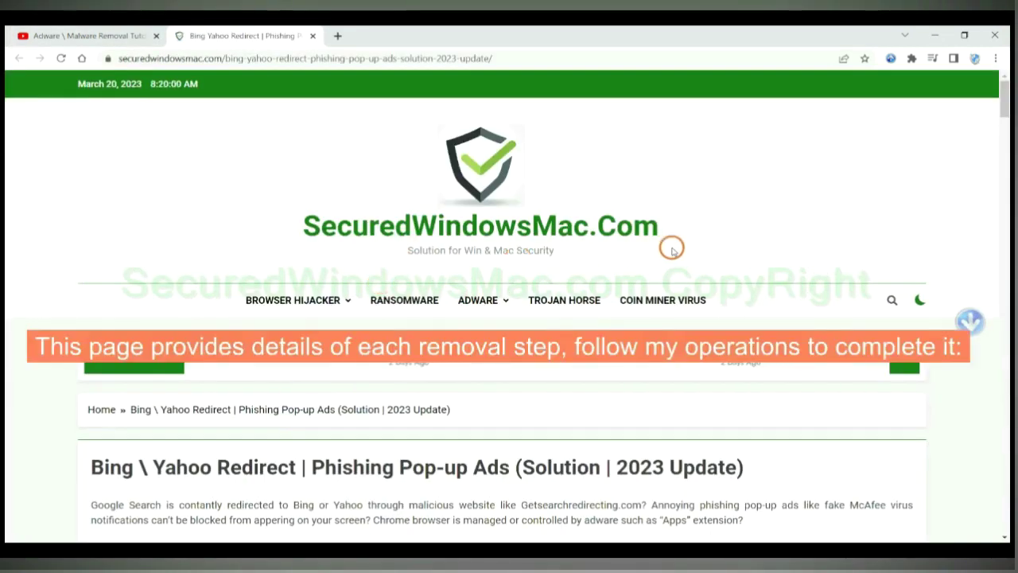
{"action": "scroll", "coordinate": [718, 239], "scroll_direction": "down", "scroll_amount": 15}
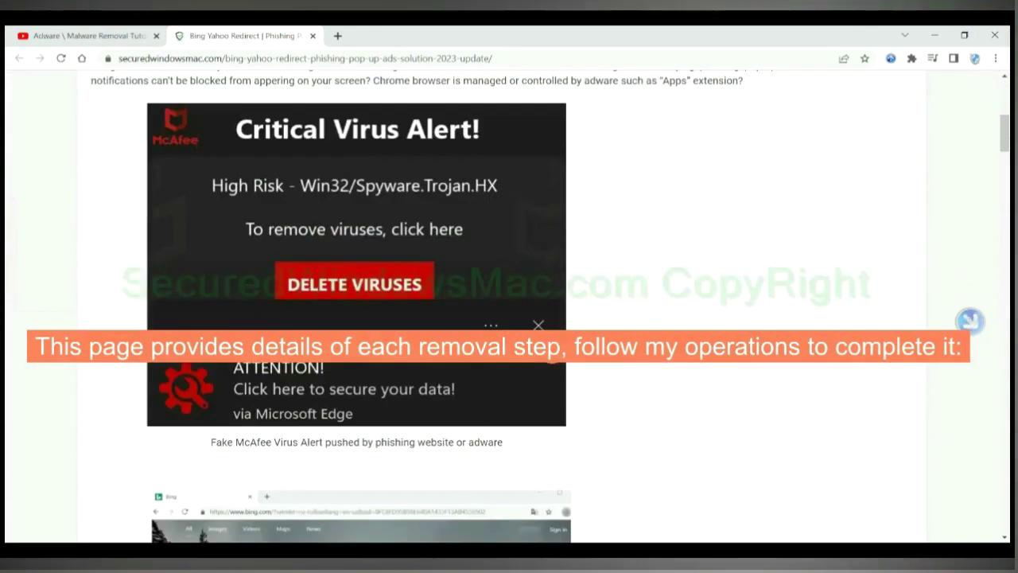
{"action": "scroll", "coordinate": [549, 352], "scroll_direction": "down", "scroll_amount": 5}
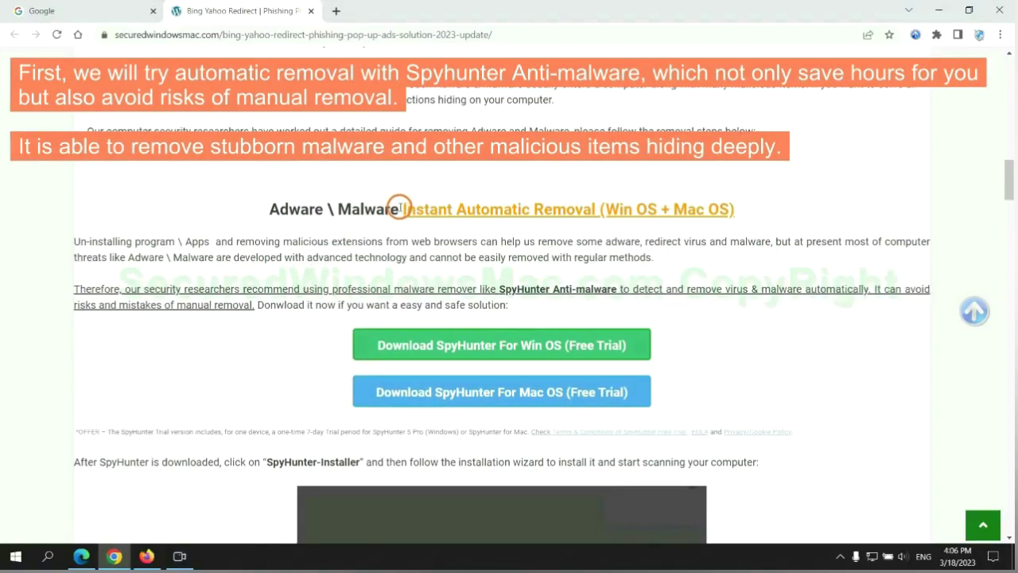
{"action": "left_click_drag", "start_coordinate": [400, 209], "coordinate": [595, 208]}
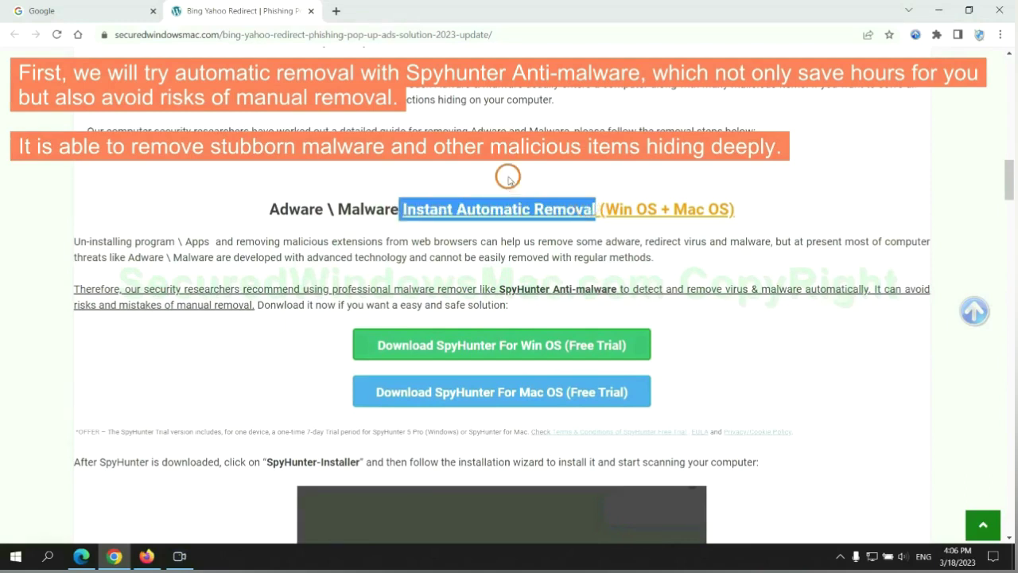
{"action": "left_click", "coordinate": [506, 178]}
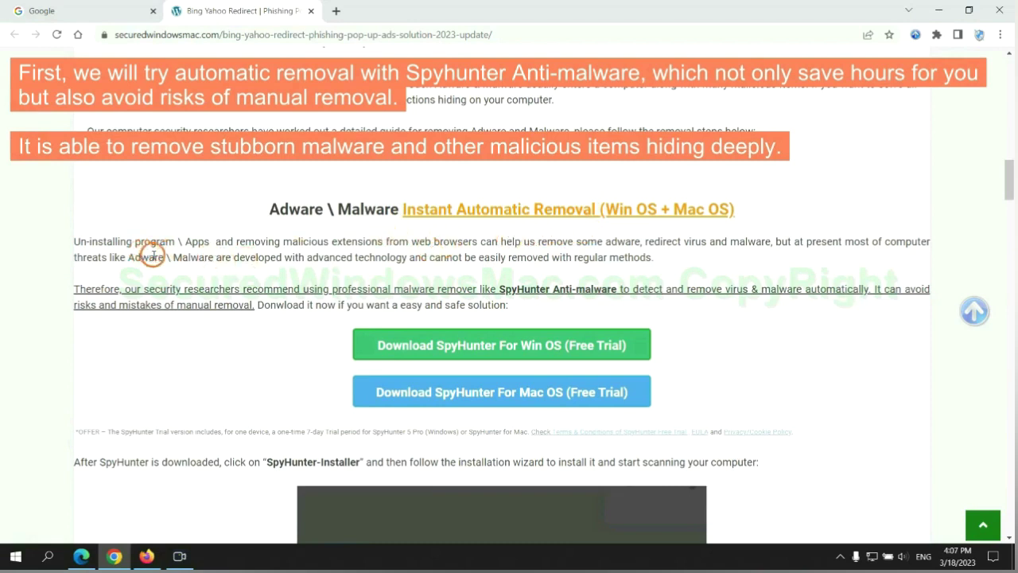
Download SpyHunter for Windows from the guide, keep the flagged file, and launch the installer.
{"action": "scroll", "coordinate": [501, 292], "scroll_direction": "down", "scroll_amount": 1}
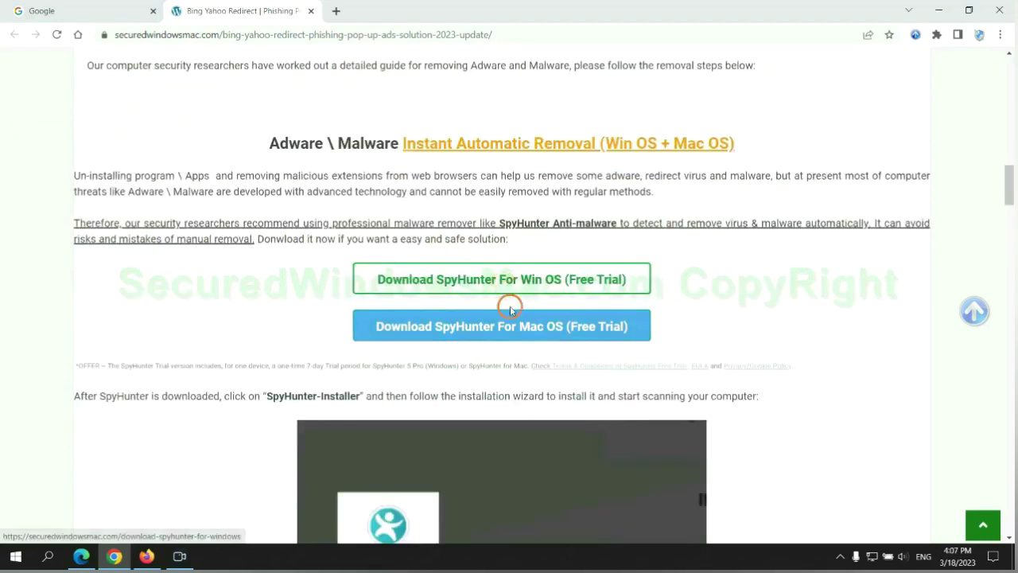
{"action": "scroll", "coordinate": [511, 318], "scroll_direction": "down", "scroll_amount": 2}
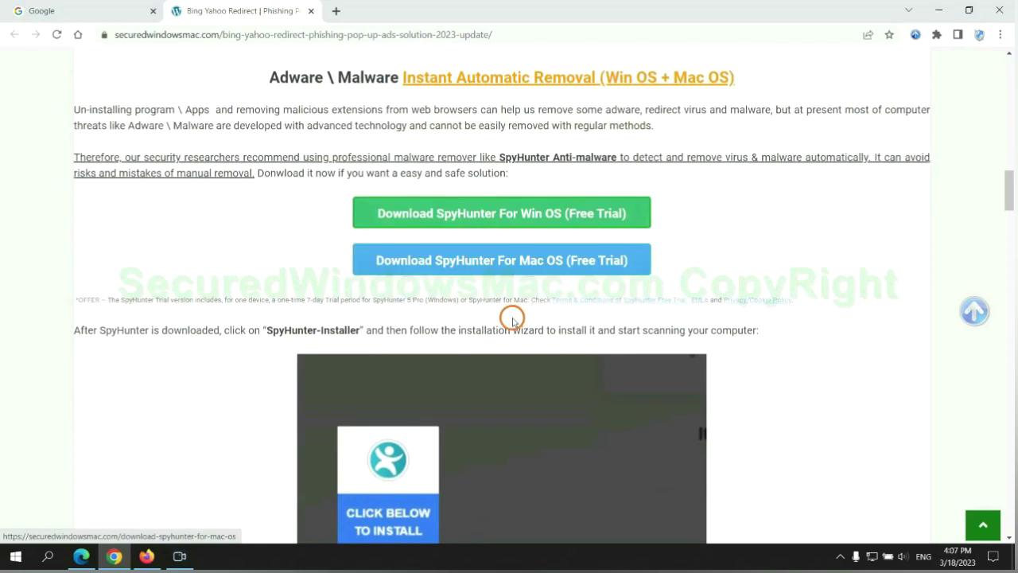
{"action": "left_click", "coordinate": [513, 151]}
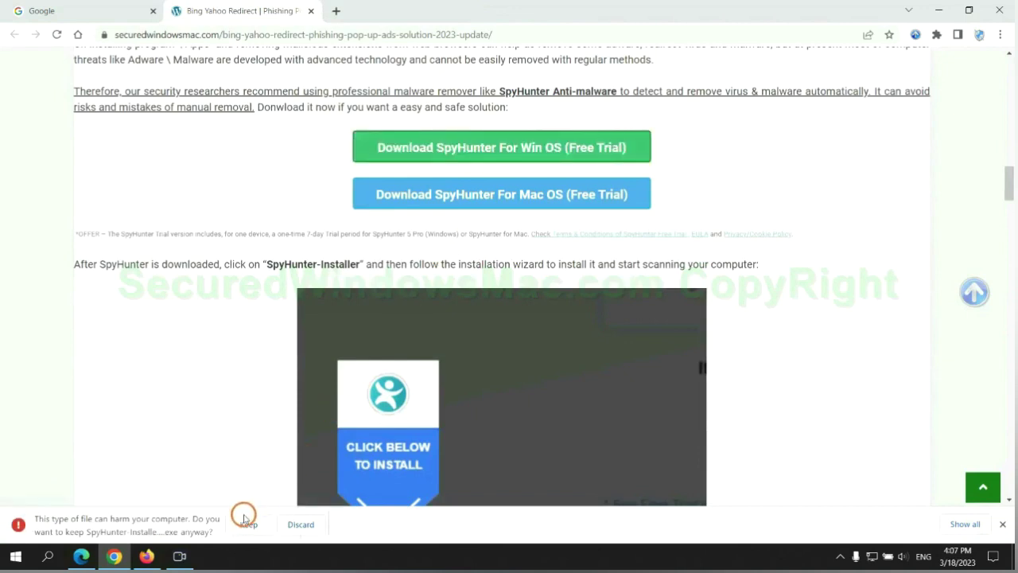
{"action": "left_click", "coordinate": [248, 523]}
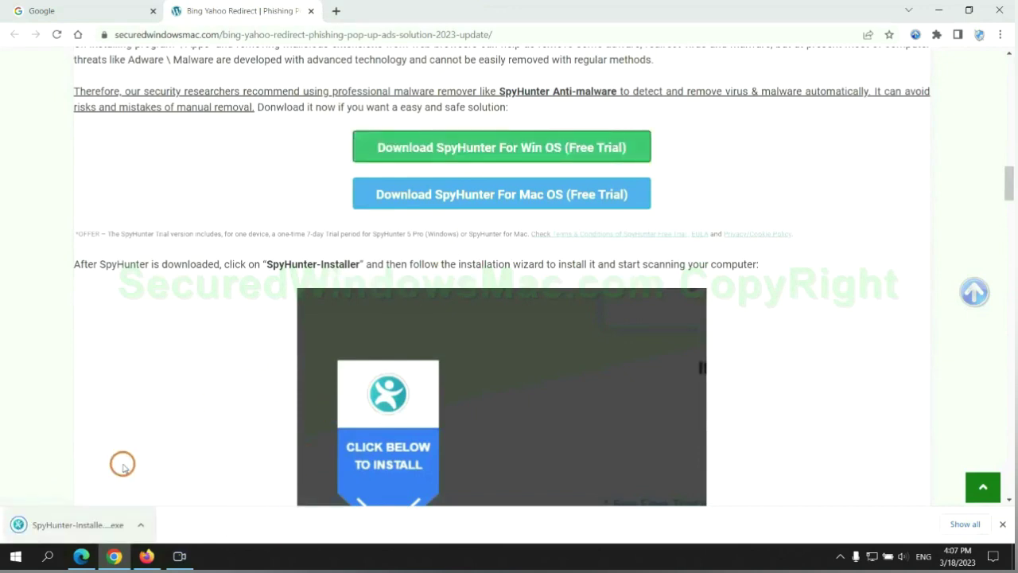
{"action": "left_click", "coordinate": [97, 524]}
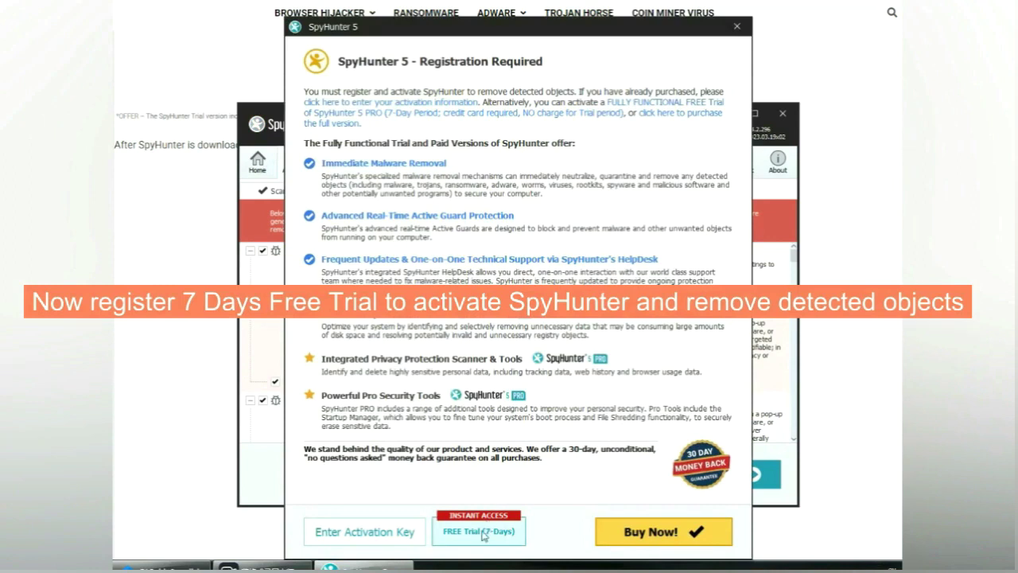
Choose the 7-day free trial in the SpyHunter 5 registration window.
{"action": "left_click", "coordinate": [483, 533]}
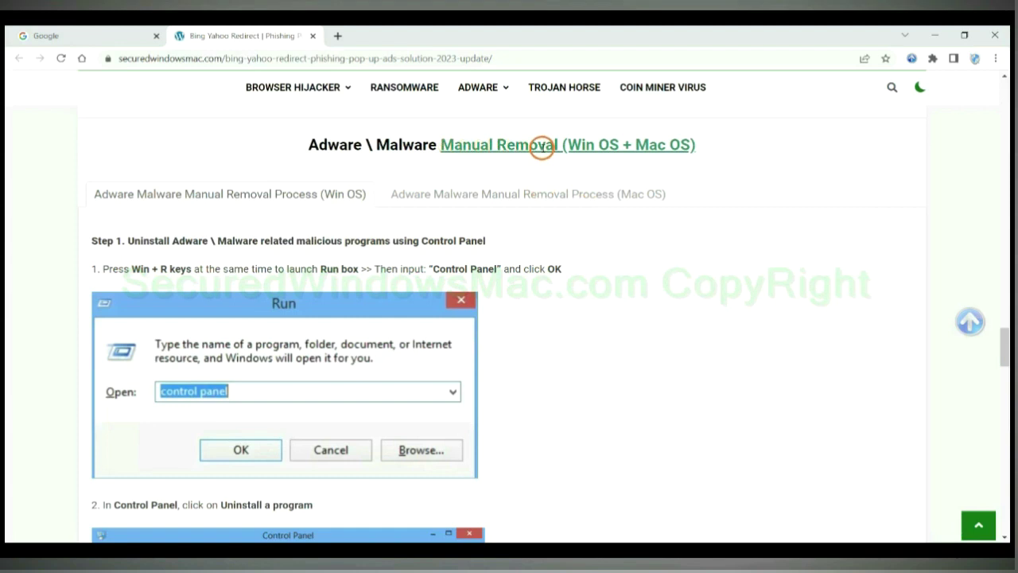
Review the guide's Manual Removal section for Windows and Mac, including Step 1 on uninstalling malicious programs using Control Panel.
{"action": "left_click_drag", "start_coordinate": [566, 150], "coordinate": [620, 147]}
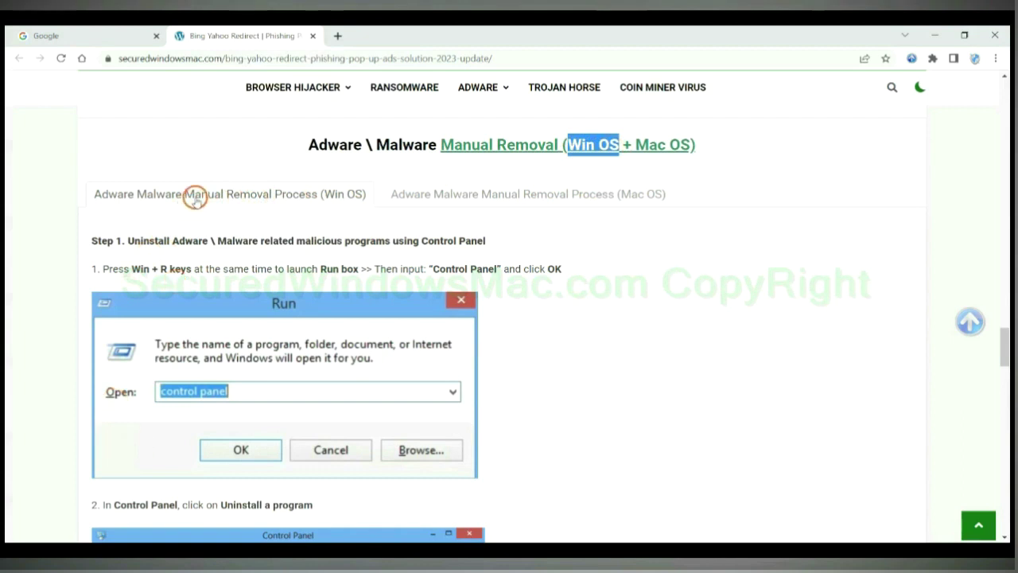
{"action": "left_click_drag", "start_coordinate": [634, 141], "coordinate": [677, 144]}
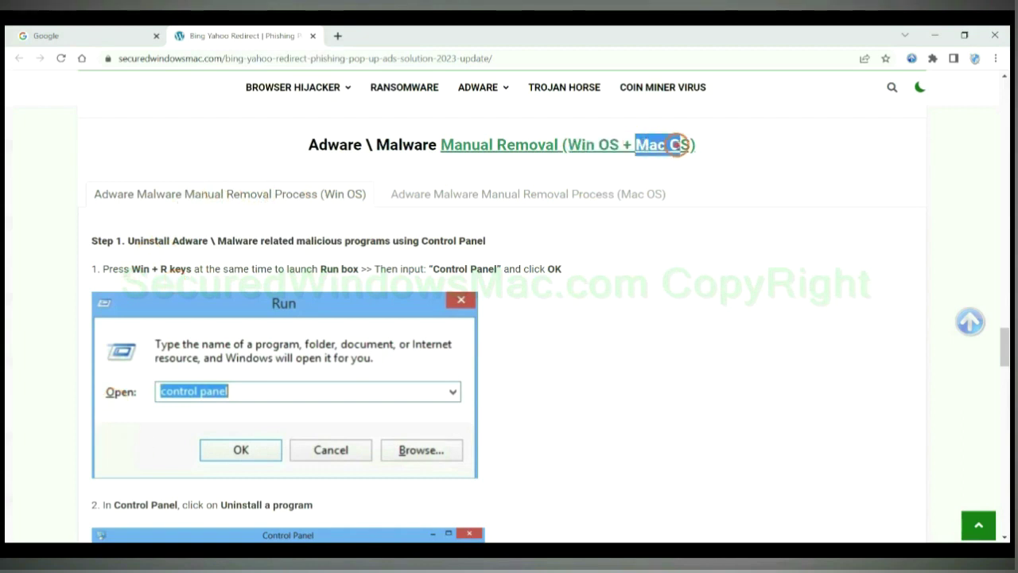
{"action": "left_click", "coordinate": [517, 191]}
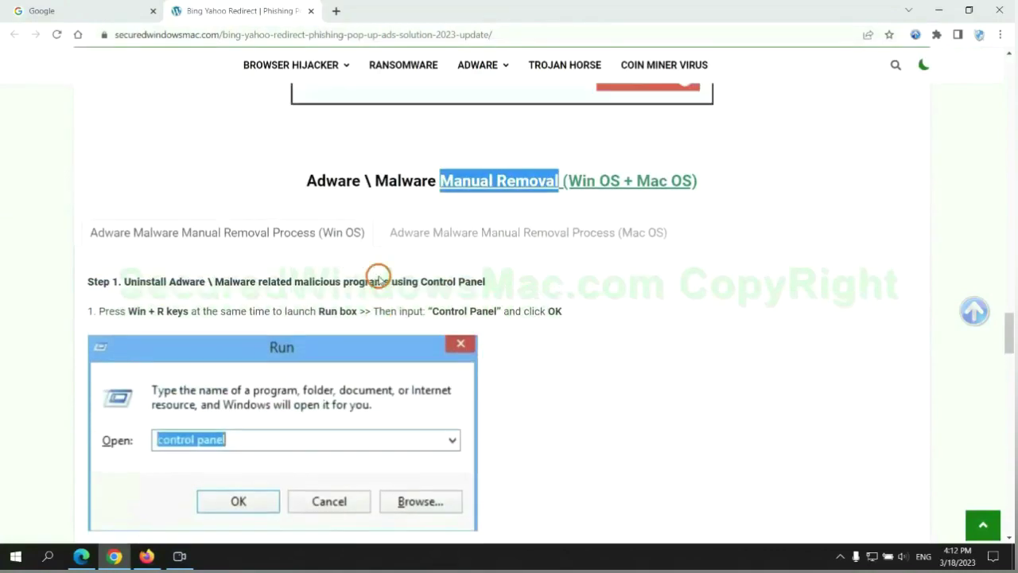
{"action": "scroll", "coordinate": [378, 278], "scroll_direction": "up", "scroll_amount": 1}
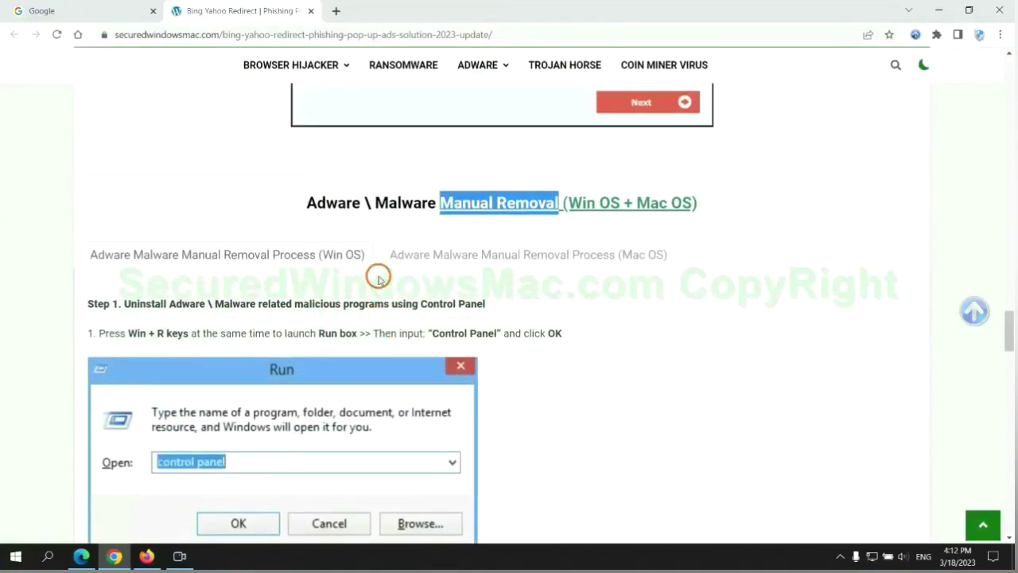
{"action": "scroll", "coordinate": [325, 263], "scroll_direction": "down", "scroll_amount": 2}
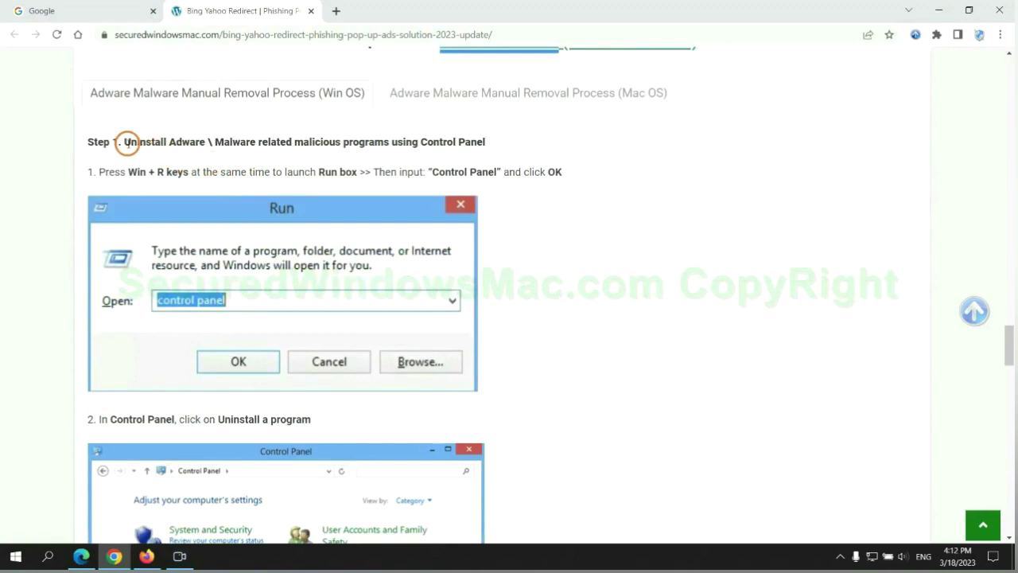
{"action": "left_click_drag", "start_coordinate": [128, 143], "coordinate": [383, 145]}
{"action": "left_click", "coordinate": [675, 207]}
{"action": "scroll", "coordinate": [631, 209], "scroll_direction": "down", "scroll_amount": 2}
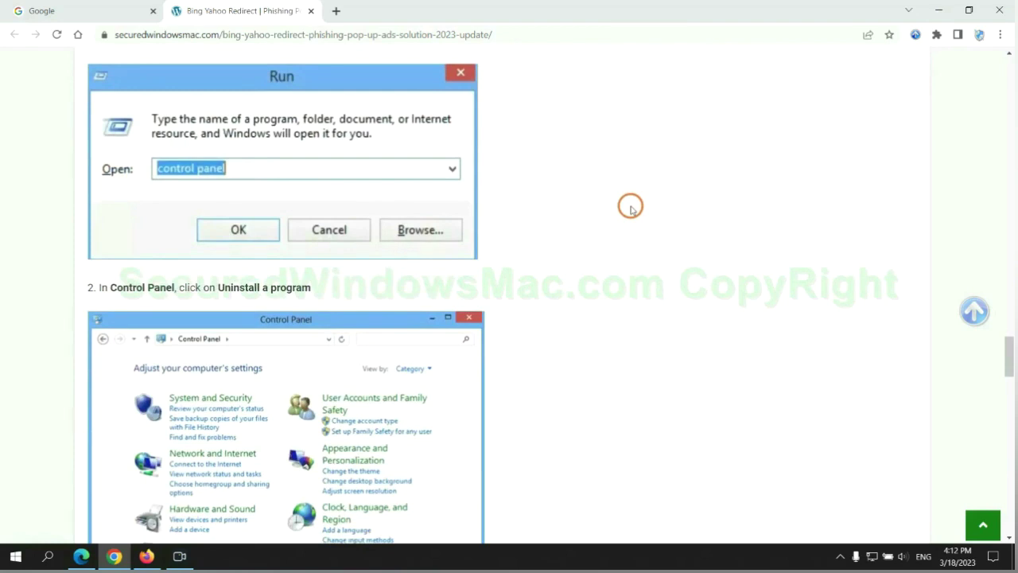
Open the list of installed programs for uninstalling by running "control panel" from the Run dialog.
{"action": "key", "text": "super+r"}
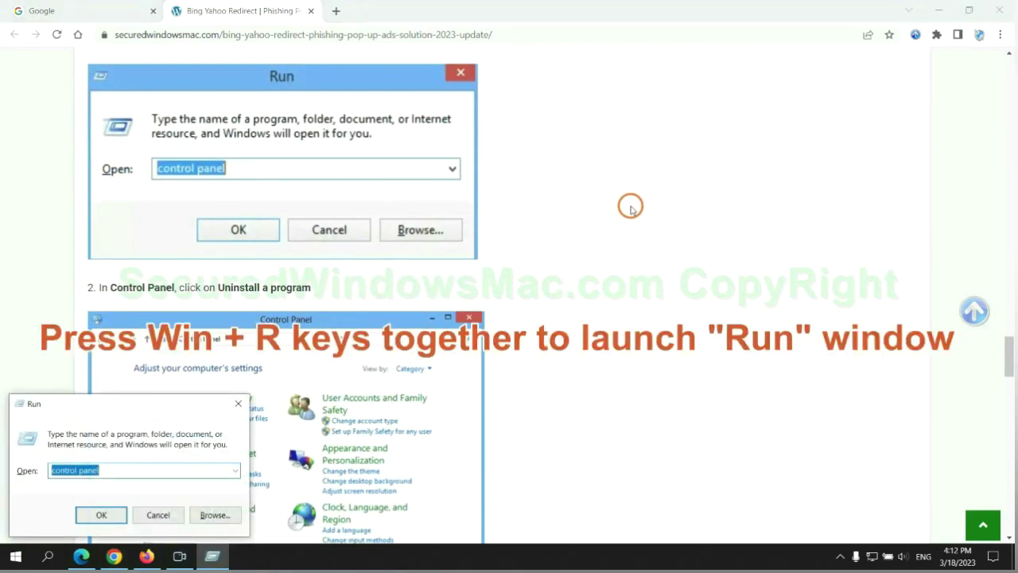
{"action": "type", "text": "control"}
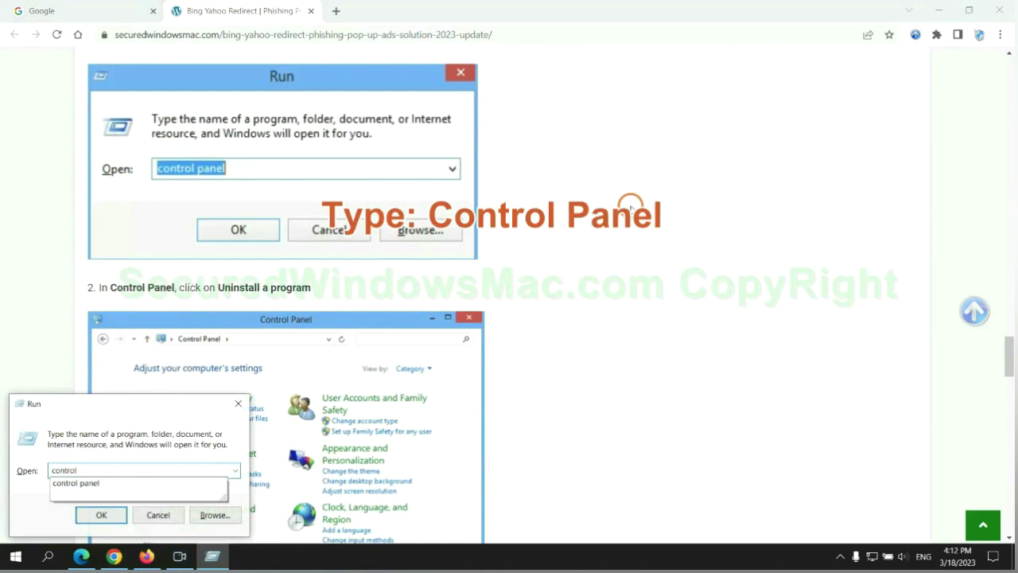
{"action": "type", "text": " panel"}
{"action": "key", "text": "Return"}
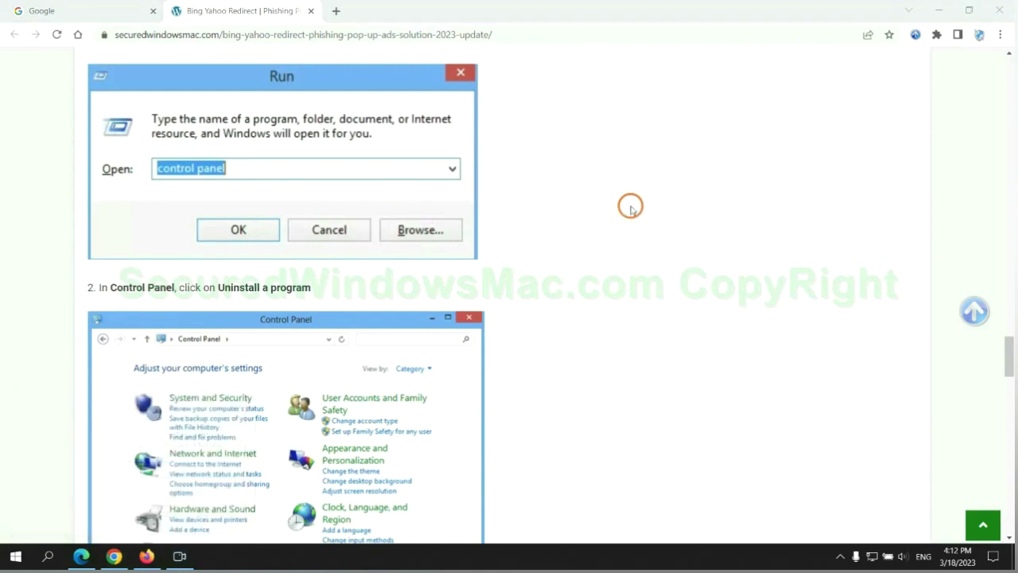
{"action": "left_click", "coordinate": [403, 278]}
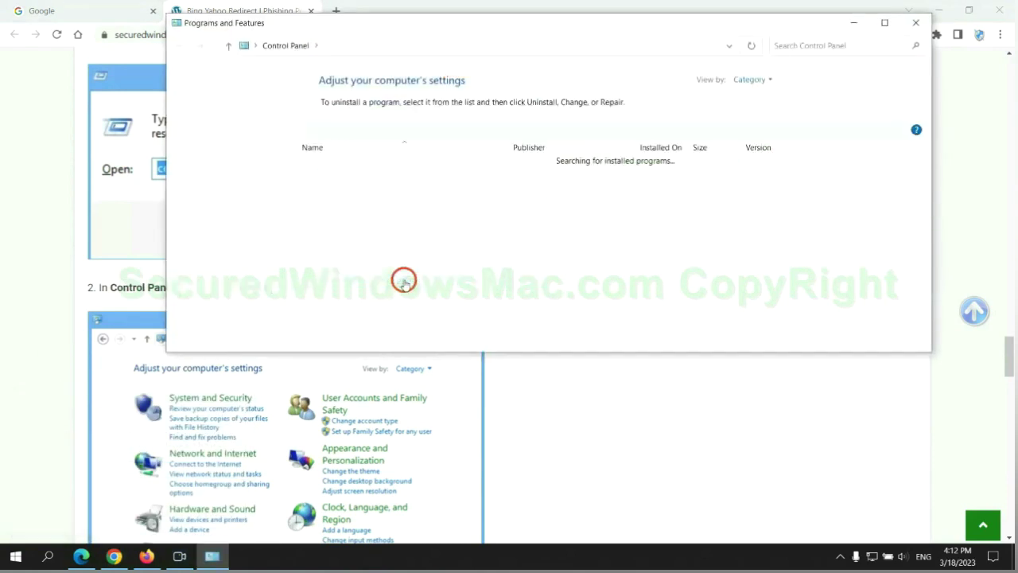
Show the uninstall option for Lantern and close the Programs and Features window.
{"action": "right_click", "coordinate": [348, 189]}
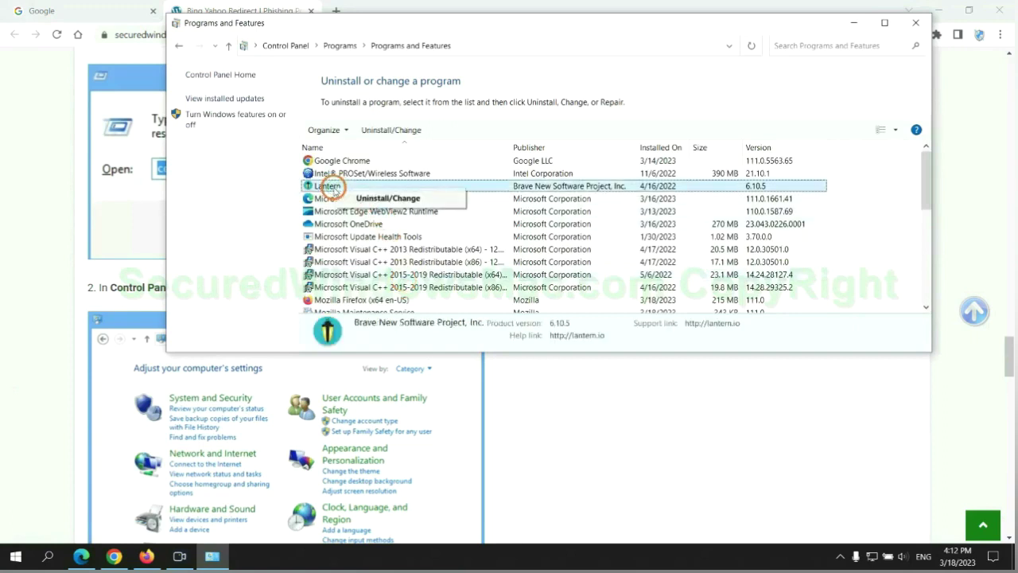
{"action": "left_click", "coordinate": [916, 22]}
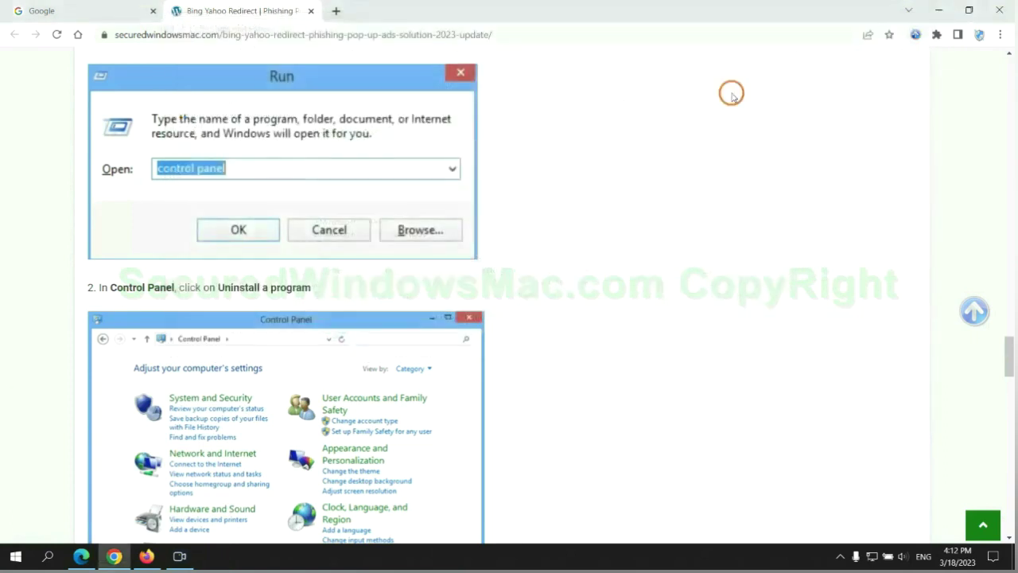
Following Step 2 of the guide, switch to Microsoft Edge, remove the McAfee WebAdvisor extension, and close the extensions page.
{"action": "scroll", "coordinate": [298, 340], "scroll_direction": "down", "scroll_amount": 6}
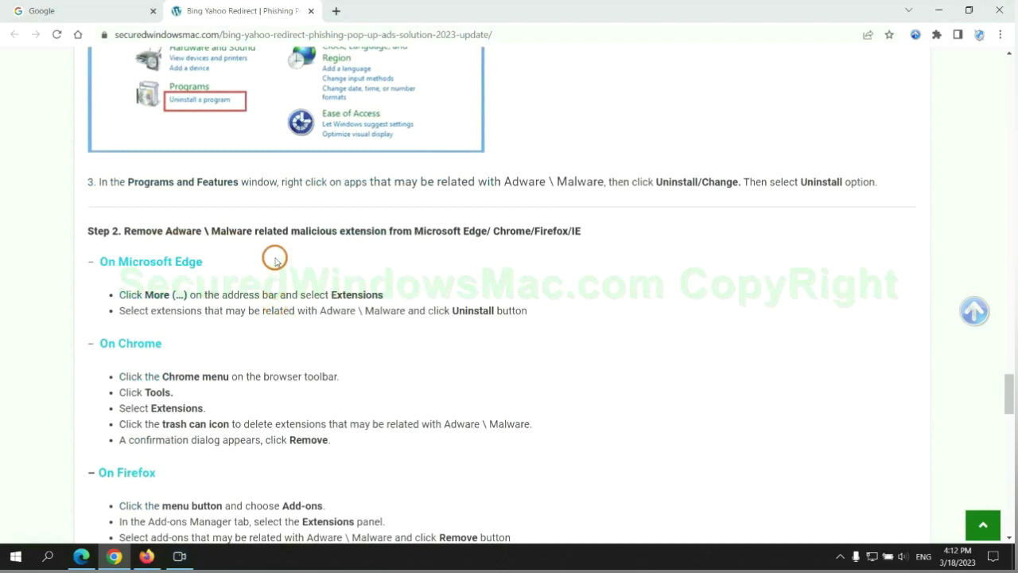
{"action": "left_click_drag", "start_coordinate": [286, 232], "coordinate": [391, 232]}
{"action": "left_click", "coordinate": [406, 252]}
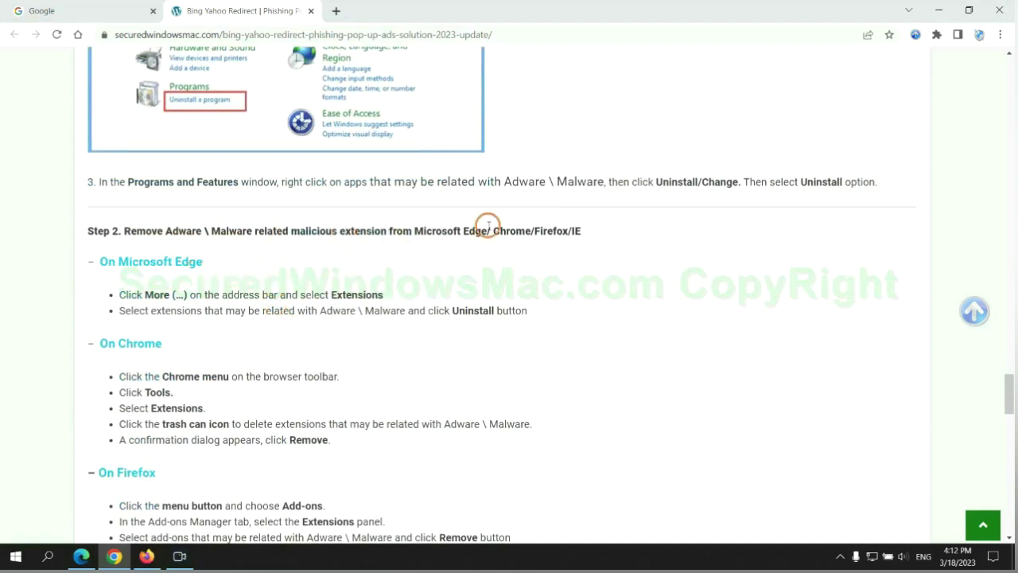
{"action": "left_click", "coordinate": [83, 552]}
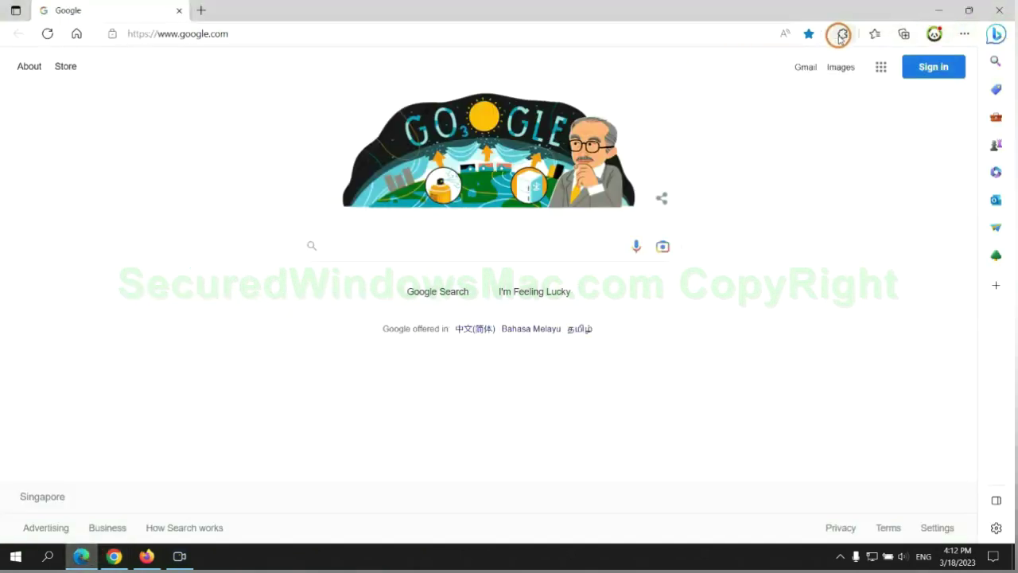
{"action": "left_click", "coordinate": [842, 36]}
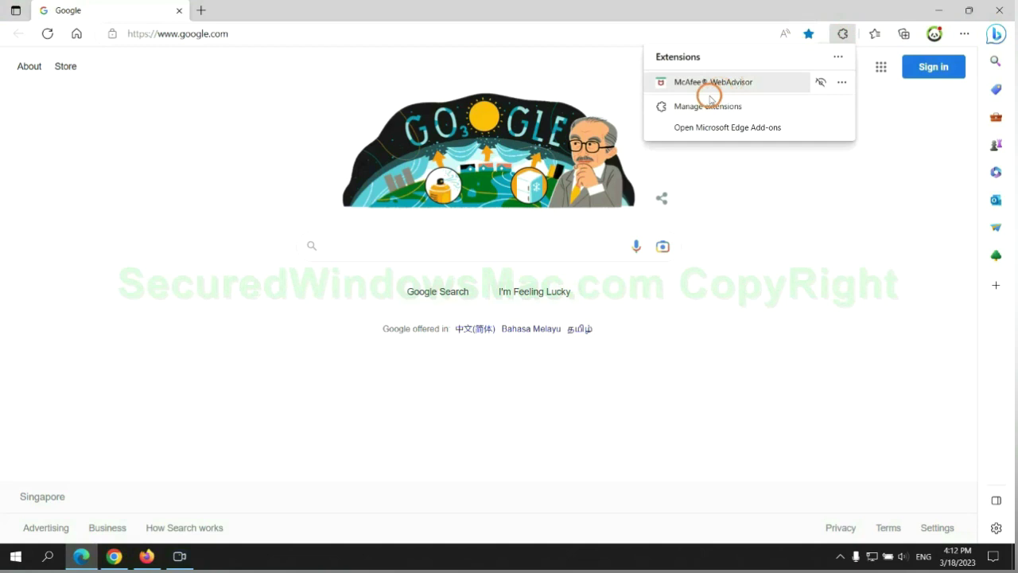
{"action": "left_click", "coordinate": [704, 106]}
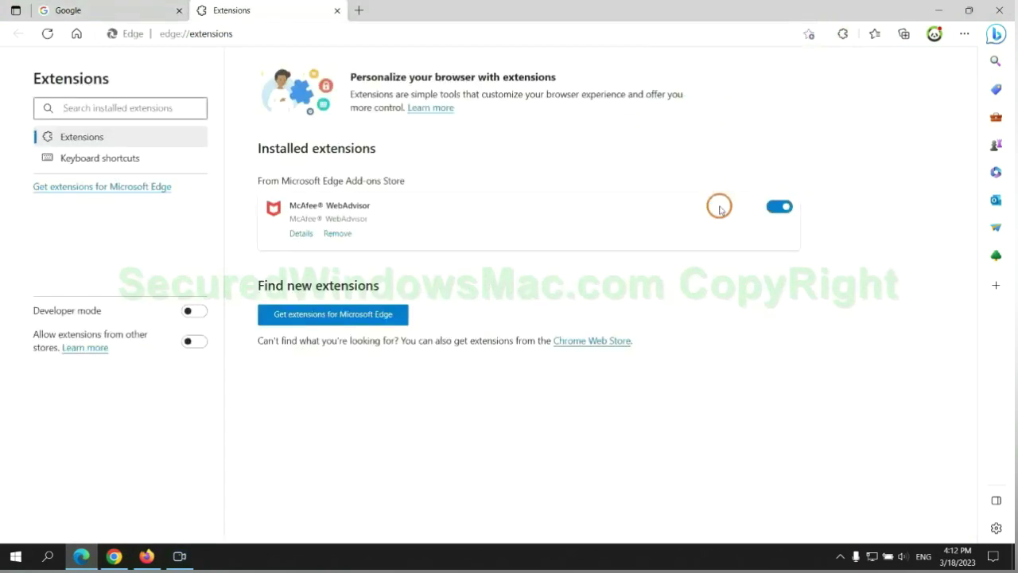
{"action": "left_click", "coordinate": [337, 234]}
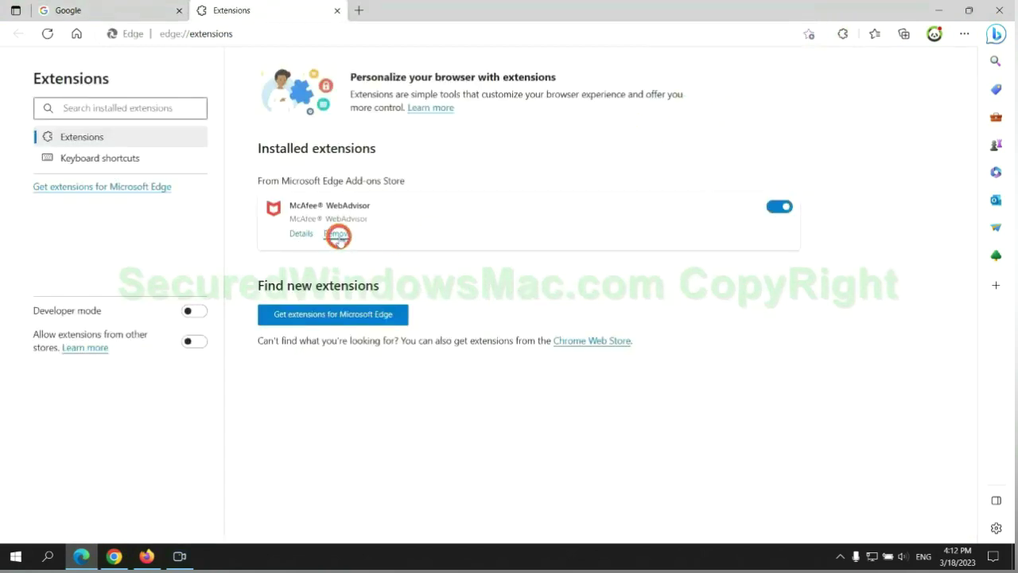
{"action": "left_click", "coordinate": [728, 125]}
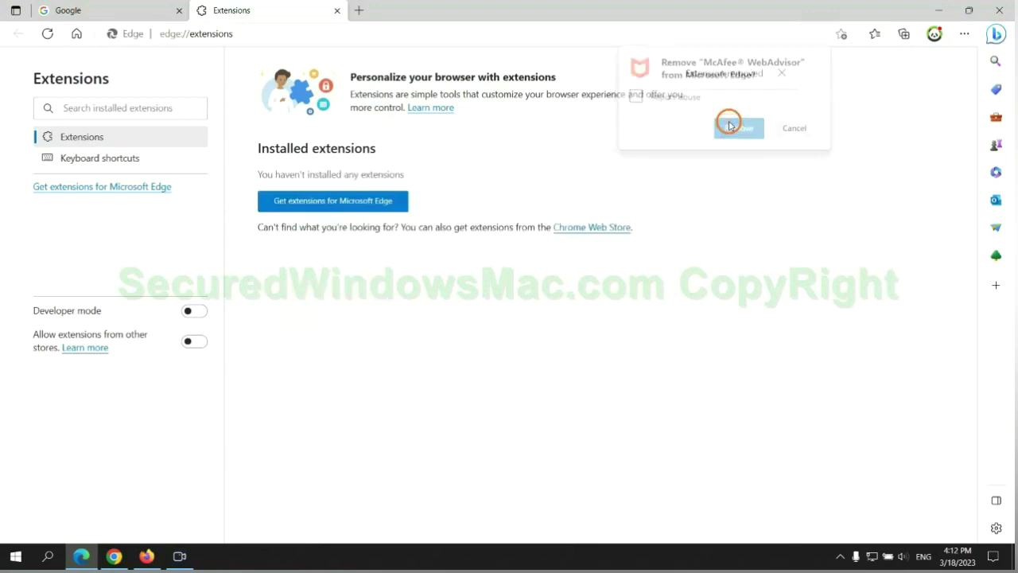
{"action": "left_click", "coordinate": [337, 10]}
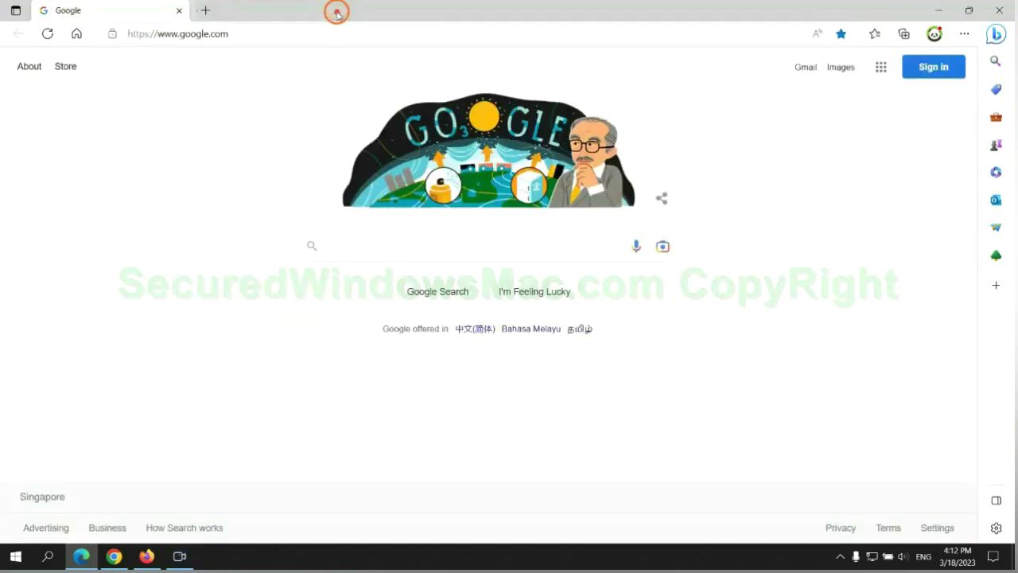
Switch to Chrome, remove the Ecosia extension, and close its uninstall feedback page.
{"action": "left_click", "coordinate": [124, 562]}
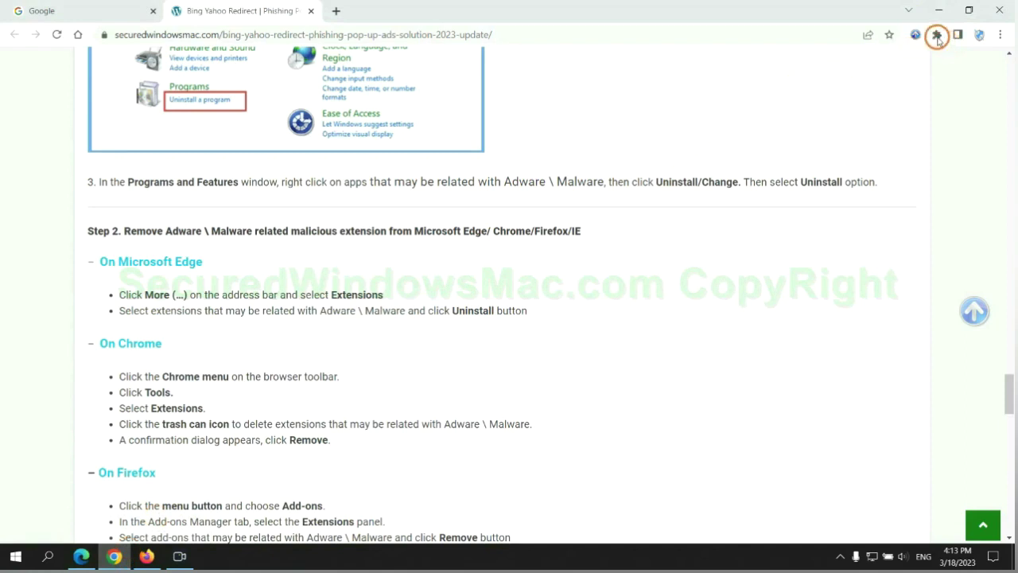
{"action": "left_click", "coordinate": [936, 35]}
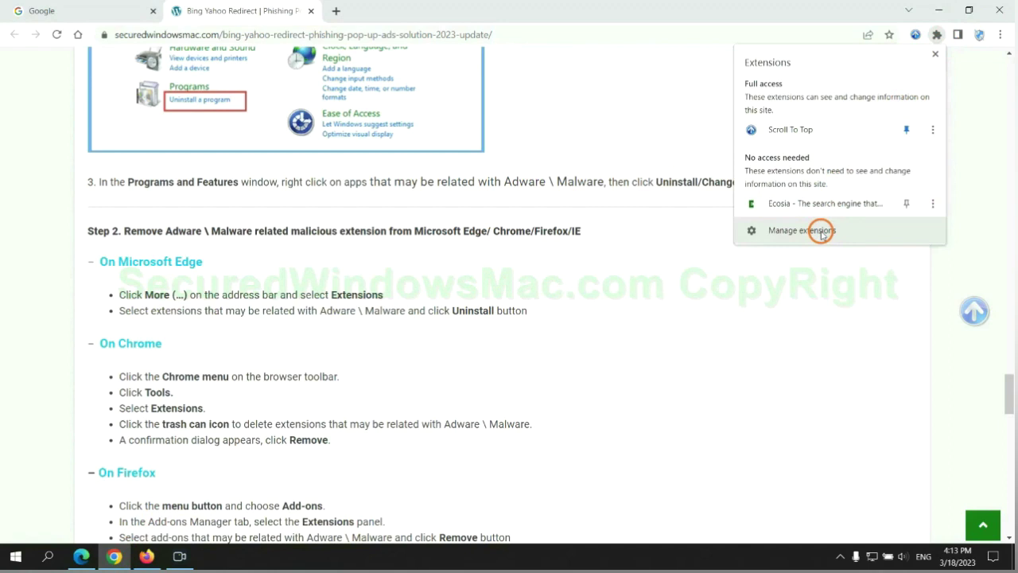
{"action": "left_click", "coordinate": [822, 232]}
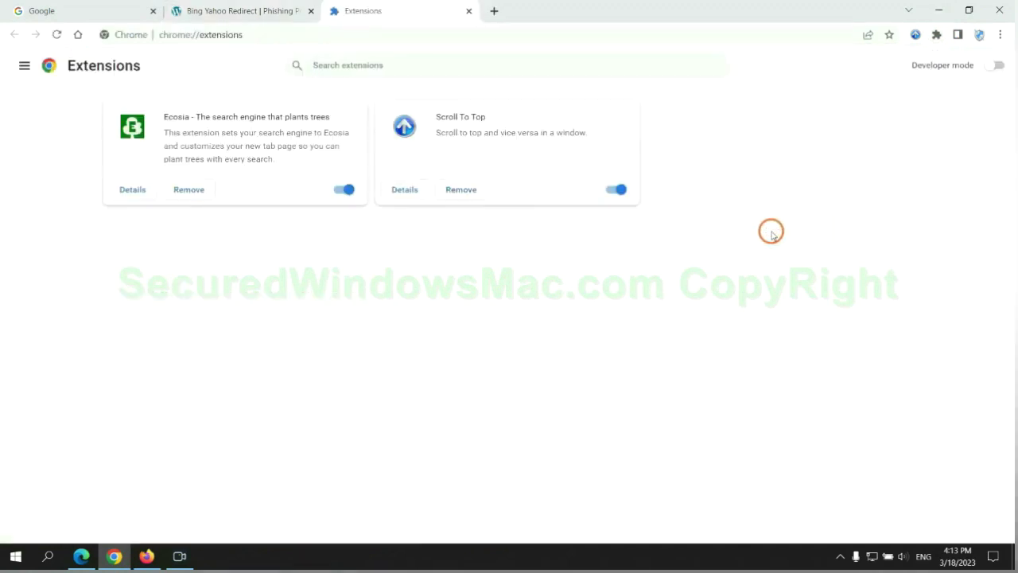
{"action": "left_click", "coordinate": [188, 188]}
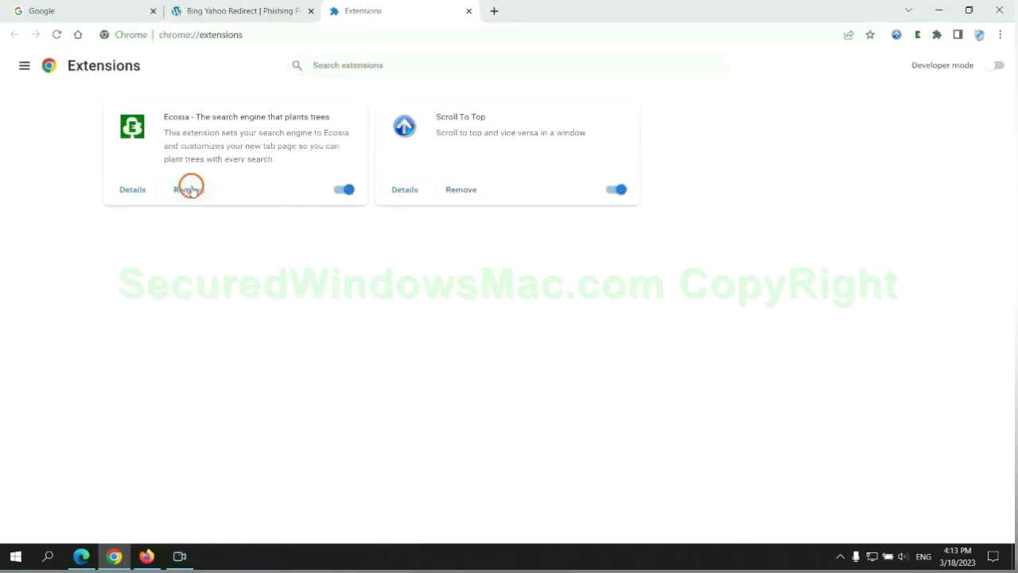
{"action": "left_click", "coordinate": [841, 142]}
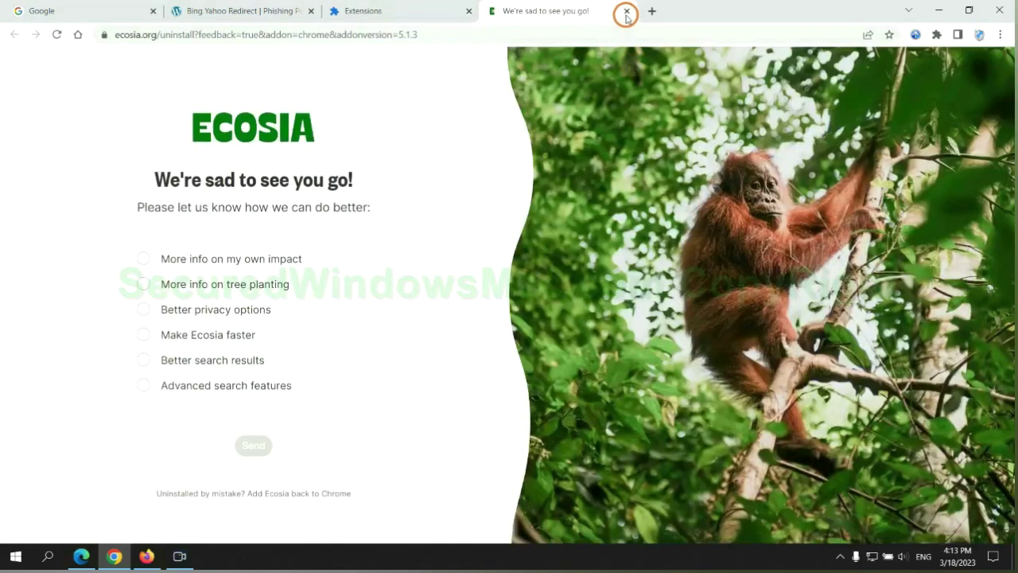
{"action": "left_click", "coordinate": [627, 11]}
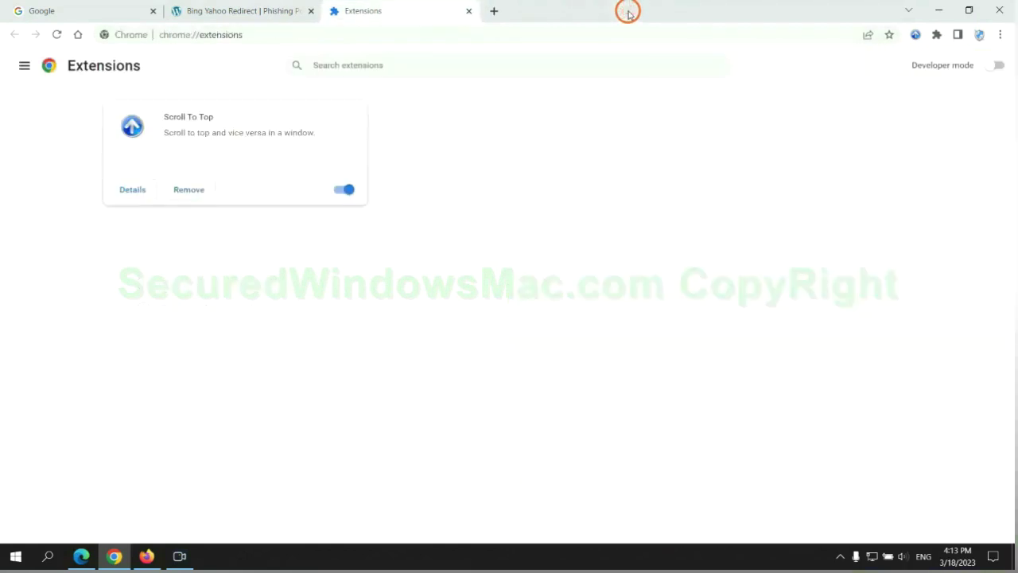
Switch to Firefox and remove the Enhancer for YouTube extension through the Add-ons Manager.
{"action": "left_click", "coordinate": [148, 555]}
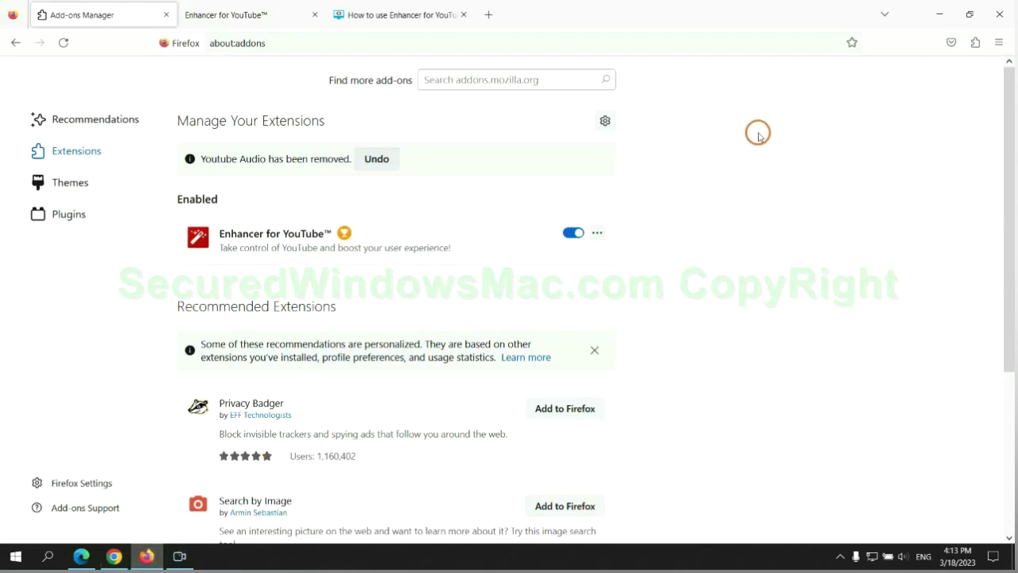
{"action": "left_click", "coordinate": [974, 43]}
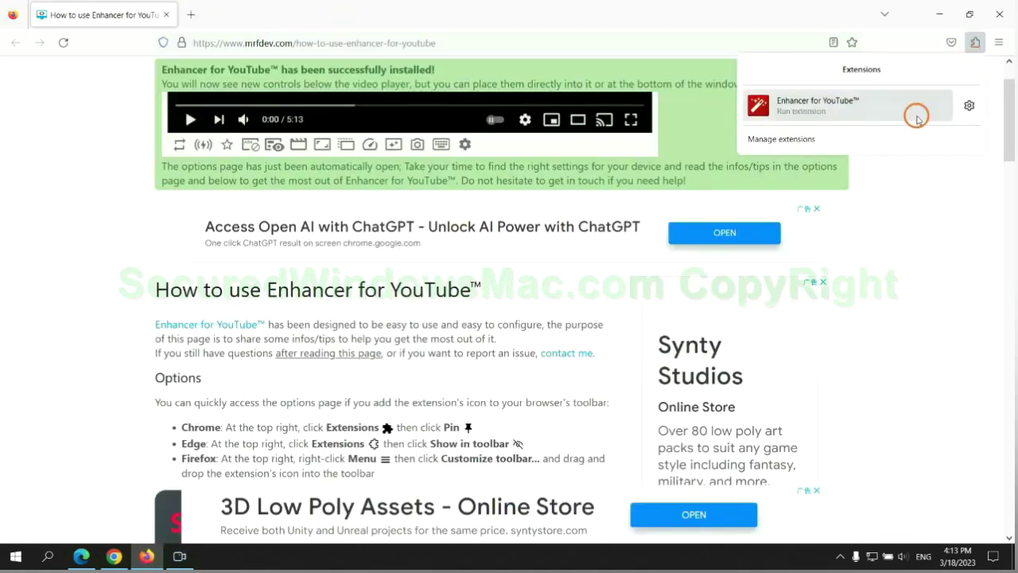
{"action": "left_click", "coordinate": [874, 139]}
{"action": "left_click", "coordinate": [597, 193]}
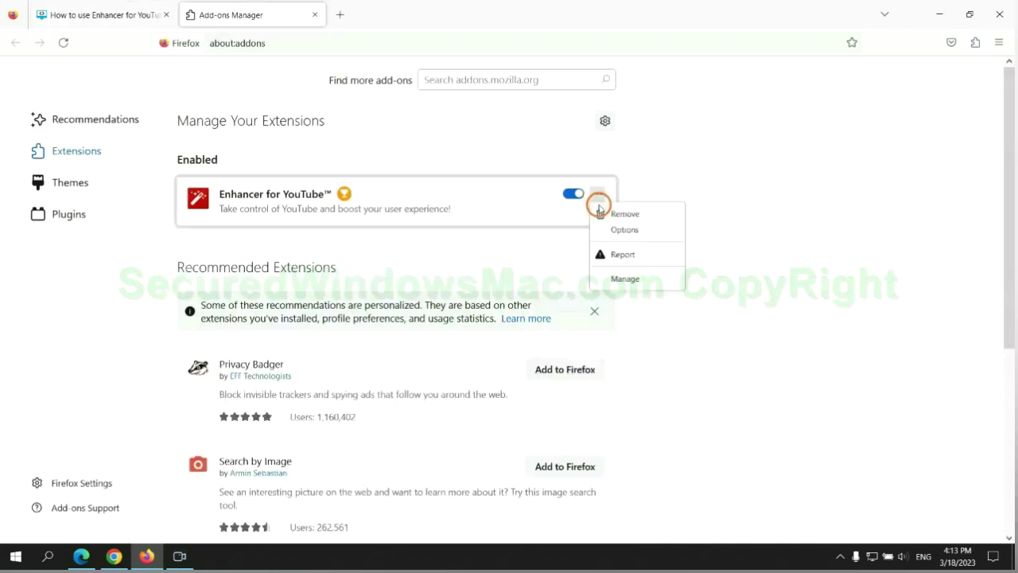
{"action": "left_click", "coordinate": [625, 214]}
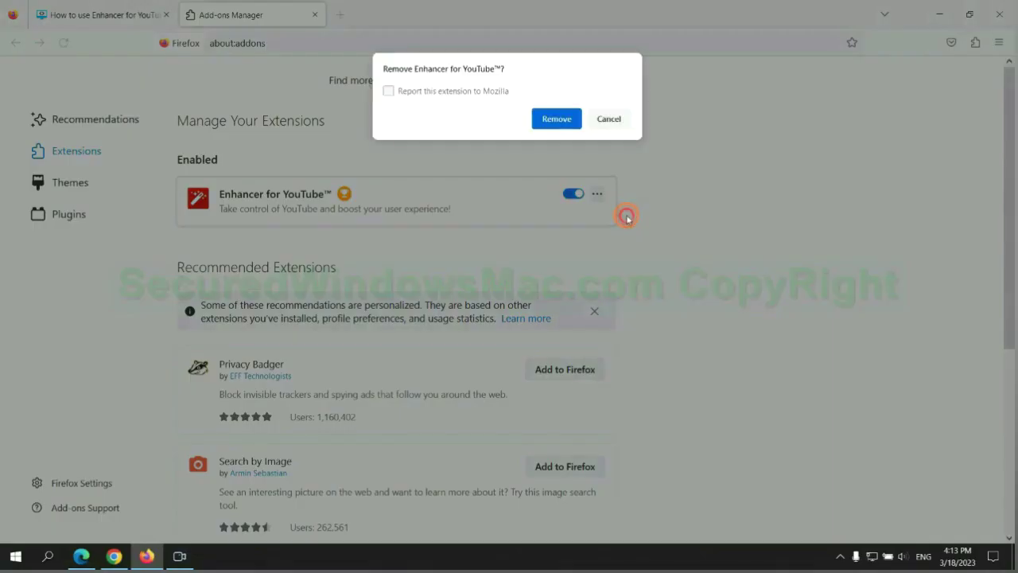
{"action": "left_click", "coordinate": [556, 119]}
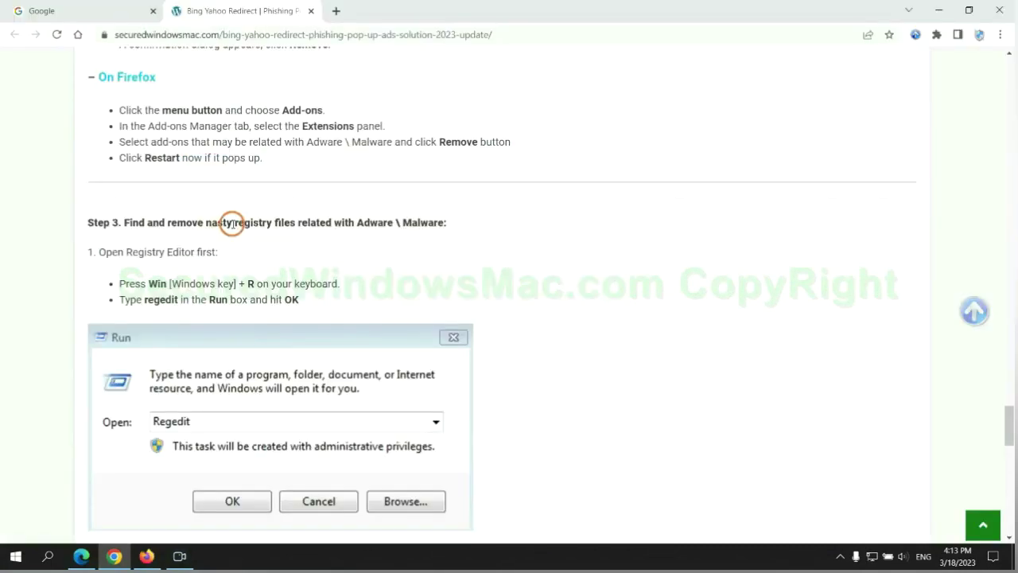
Following Step 3 of the guide, open Registry Editor by running "regedit" from the Run dialog.
{"action": "left_click_drag", "start_coordinate": [234, 223], "coordinate": [295, 253]}
{"action": "left_click", "coordinate": [295, 253]}
{"action": "scroll", "coordinate": [295, 251], "scroll_direction": "down", "scroll_amount": 2}
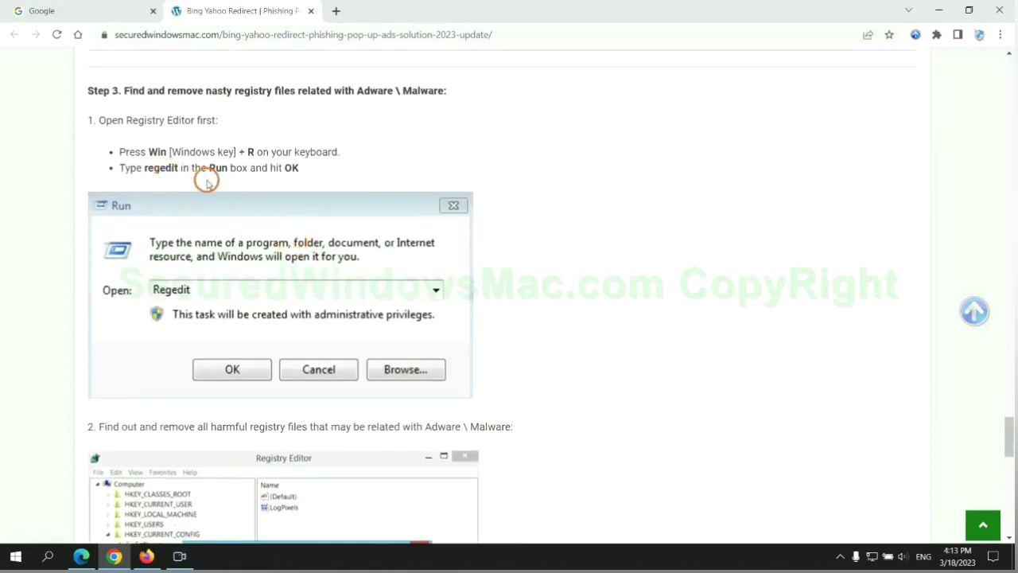
{"action": "key", "text": "super+r"}
{"action": "type", "text": "re"}
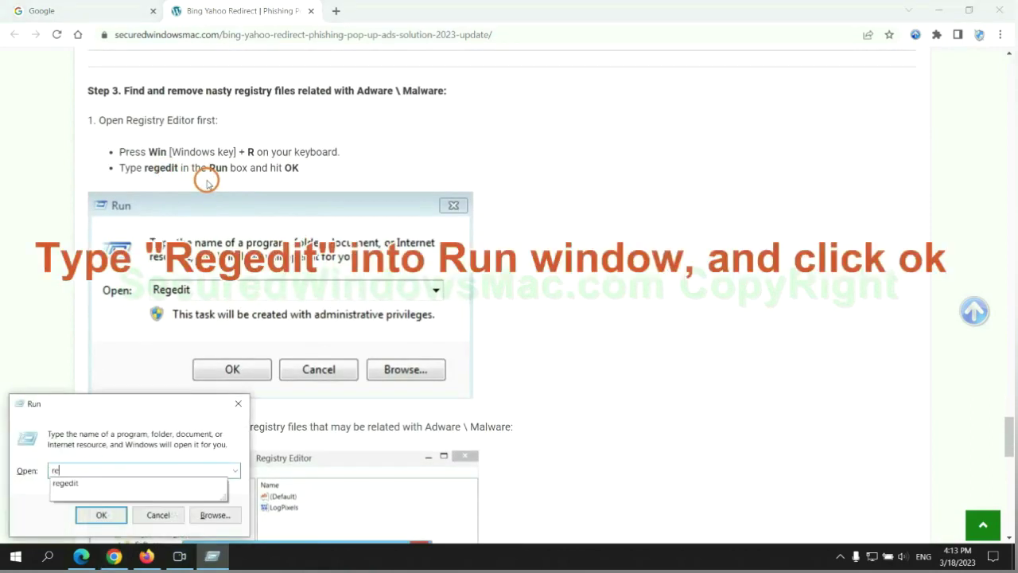
{"action": "type", "text": "gedit"}
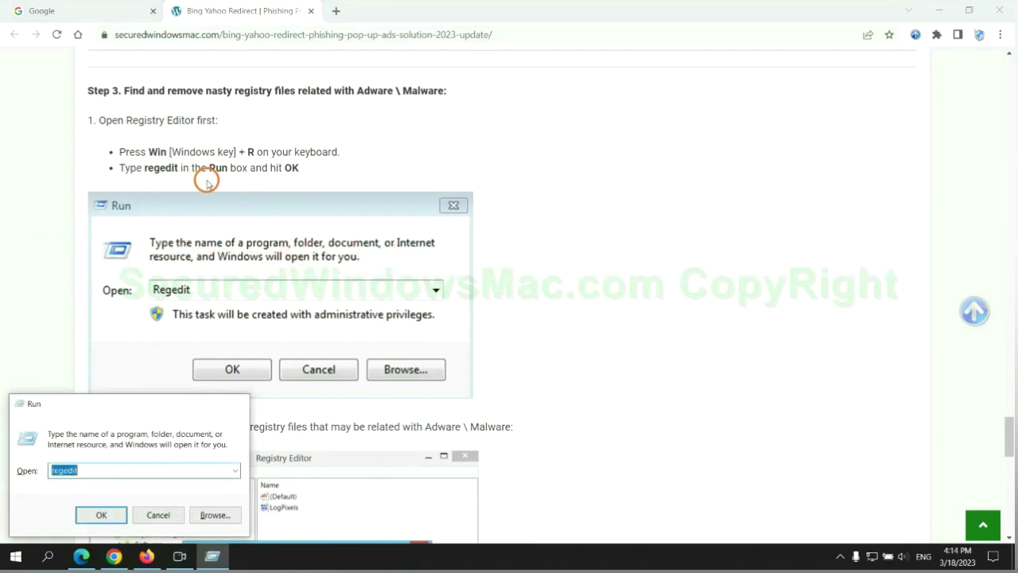
{"action": "key", "text": "Return"}
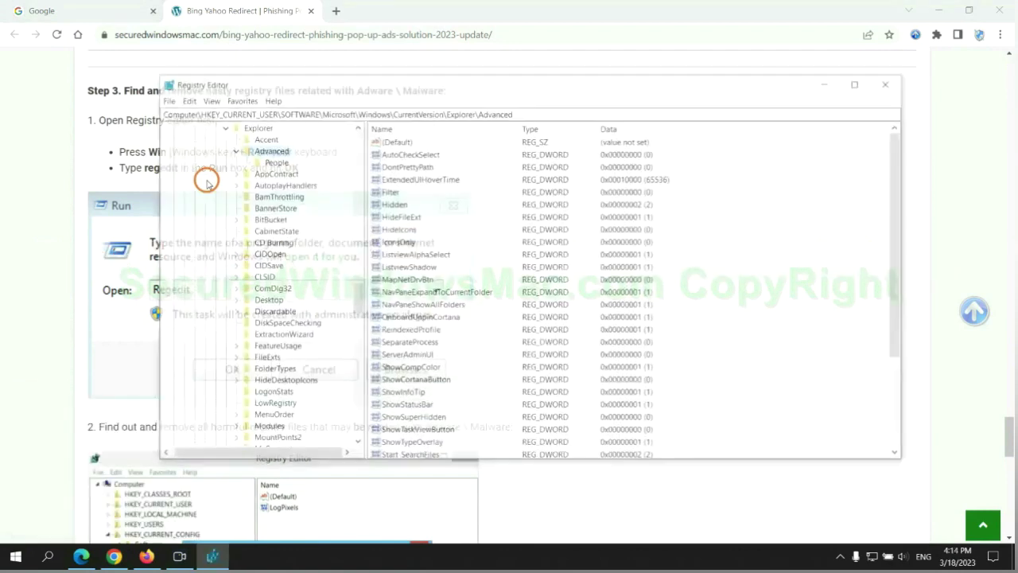
Search the registry for "Apps" and show the available actions for the StoreAppsOnTaskbar value.
{"action": "left_click", "coordinate": [185, 99]}
{"action": "left_click", "coordinate": [220, 190]}
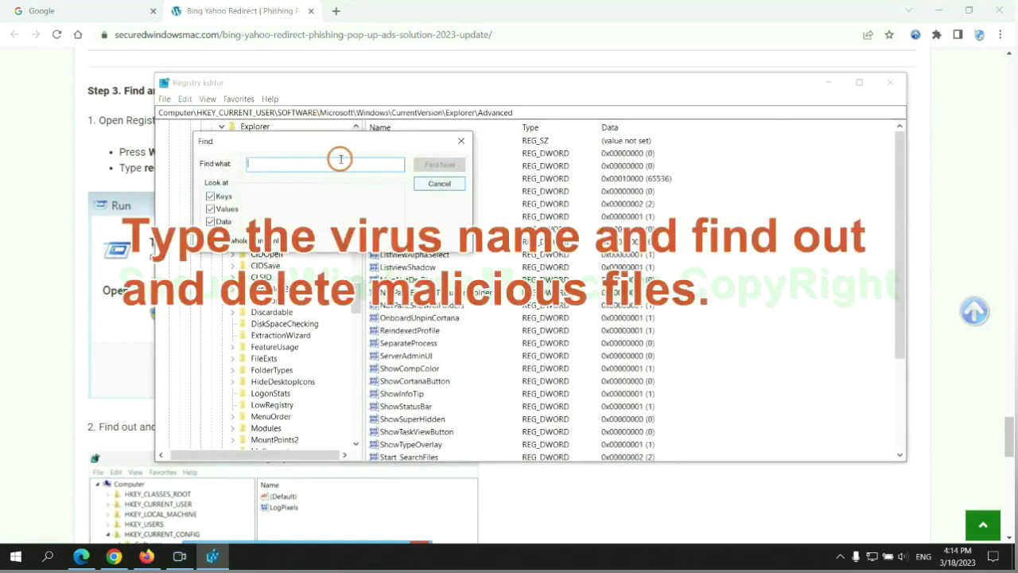
{"action": "type", "text": "App"}
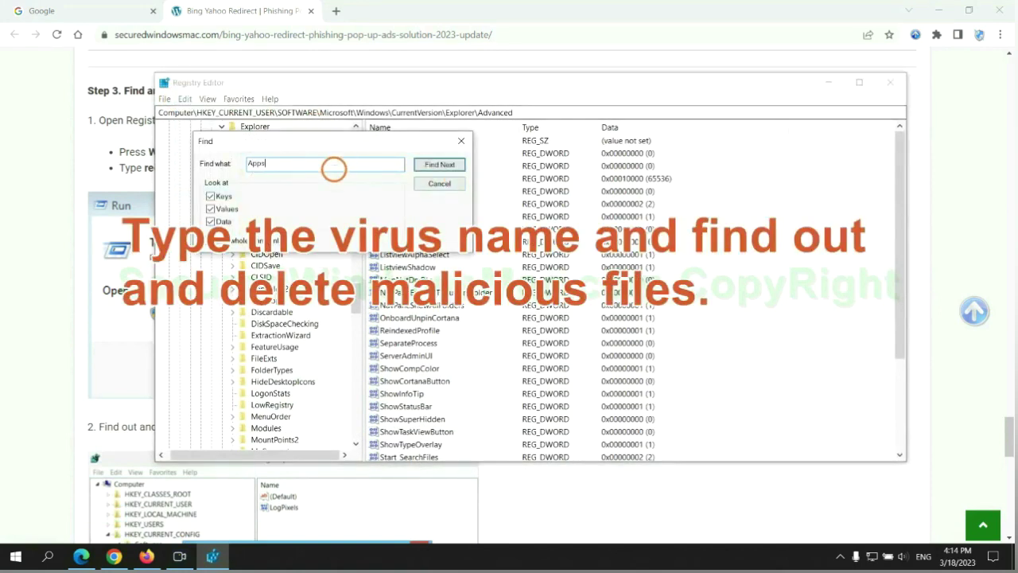
{"action": "type", "text": "s"}
{"action": "key", "text": "Return"}
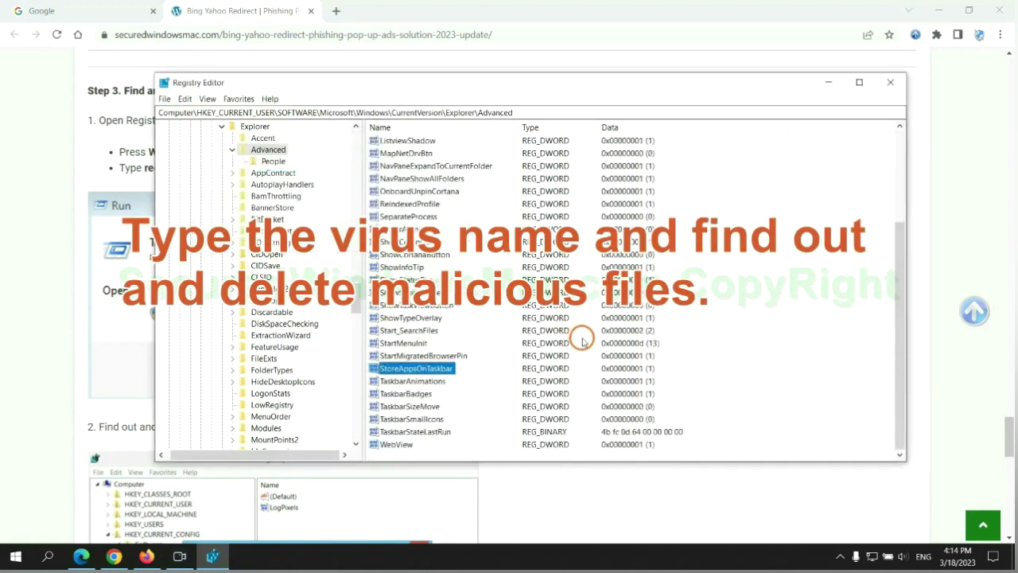
{"action": "right_click", "coordinate": [458, 371]}
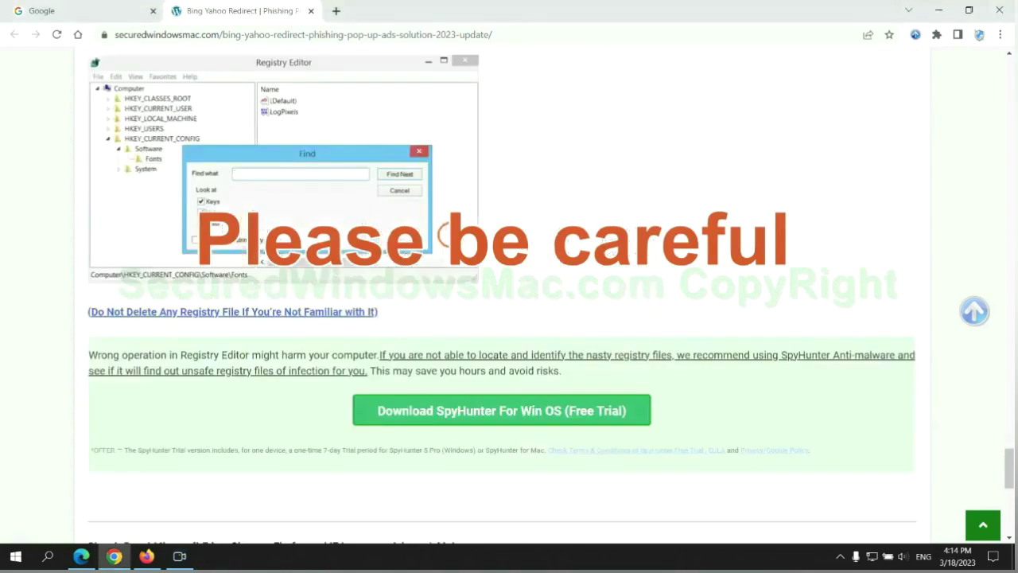
Following Step 4 of the guide, switch to Microsoft Edge and bring up the Clear browsing data dialog with the All time range.
{"action": "scroll", "coordinate": [447, 235], "scroll_direction": "down", "scroll_amount": 1}
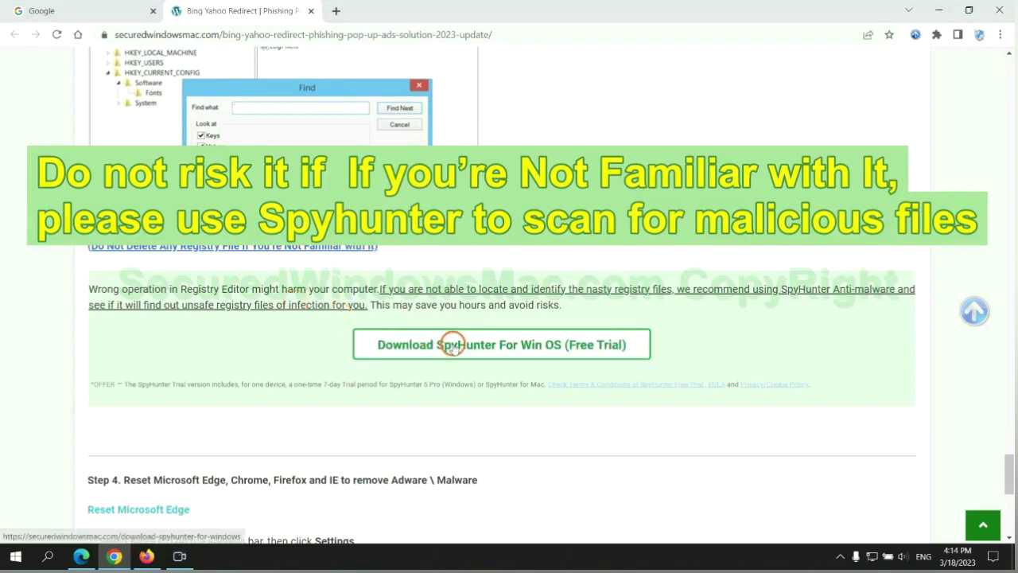
{"action": "scroll", "coordinate": [454, 345], "scroll_direction": "down", "scroll_amount": 5}
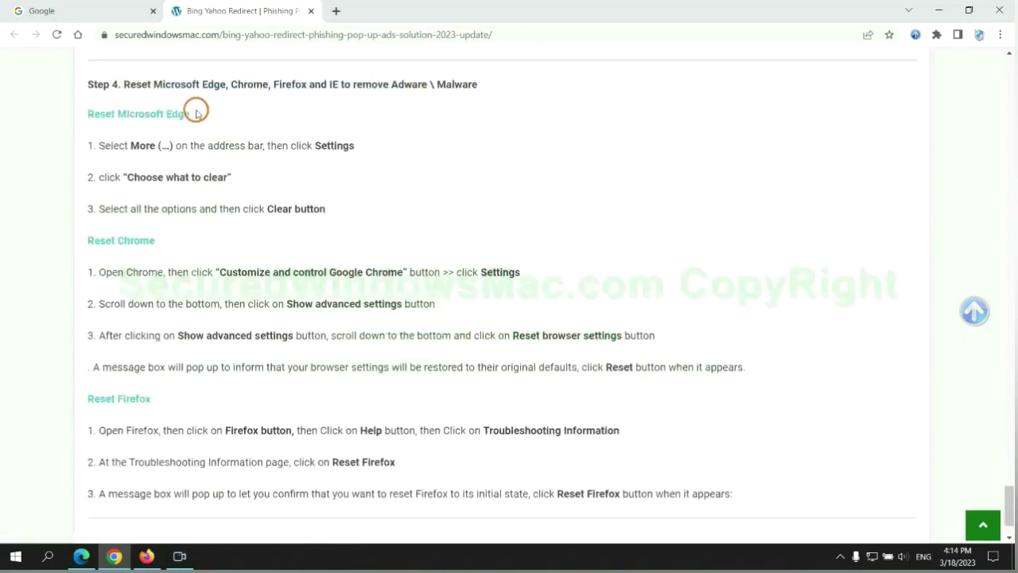
{"action": "double_click", "coordinate": [135, 84]}
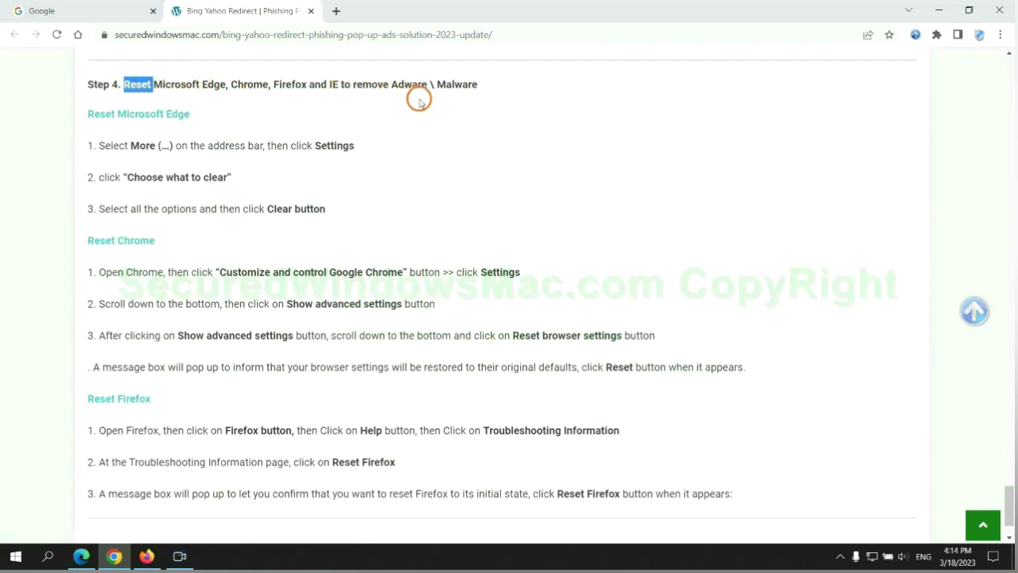
{"action": "left_click", "coordinate": [394, 107]}
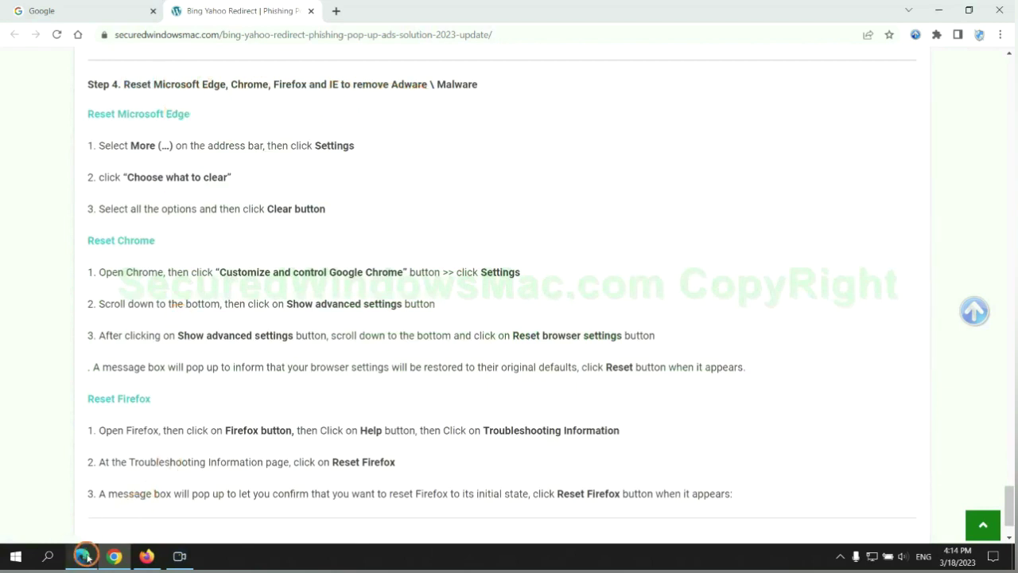
{"action": "left_click", "coordinate": [85, 555]}
{"action": "left_click", "coordinate": [960, 36]}
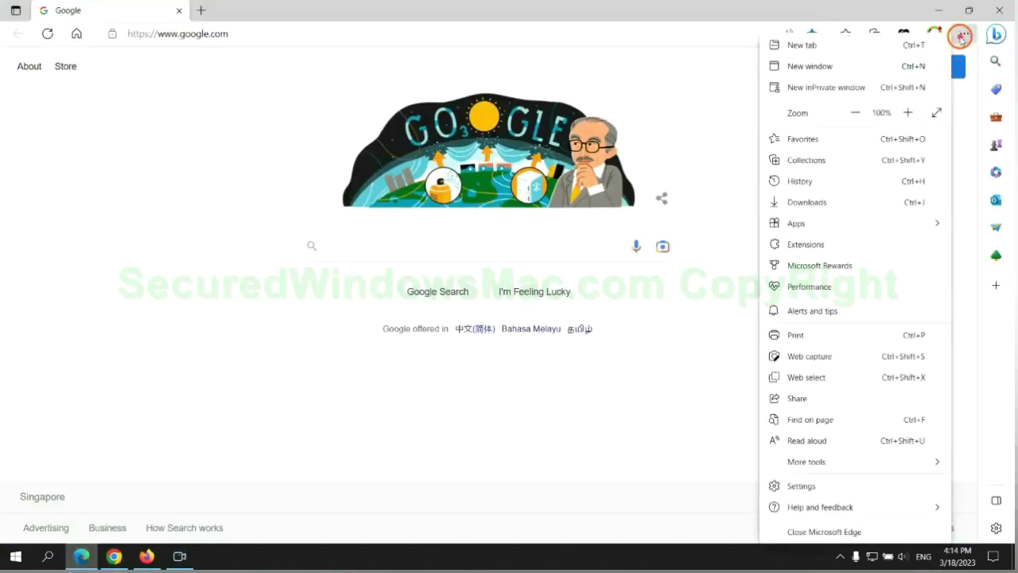
{"action": "left_click", "coordinate": [798, 486]}
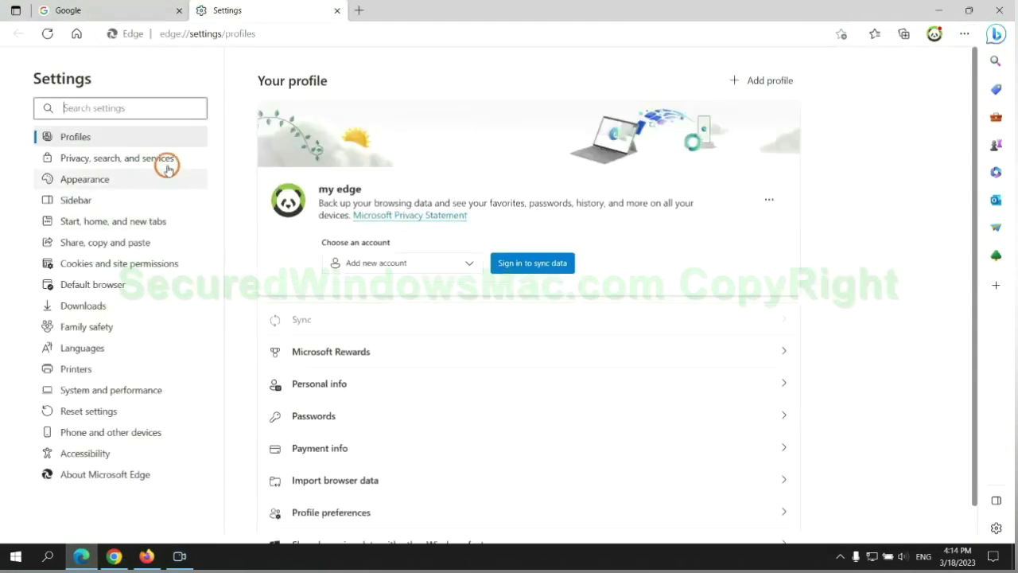
{"action": "left_click", "coordinate": [166, 166]}
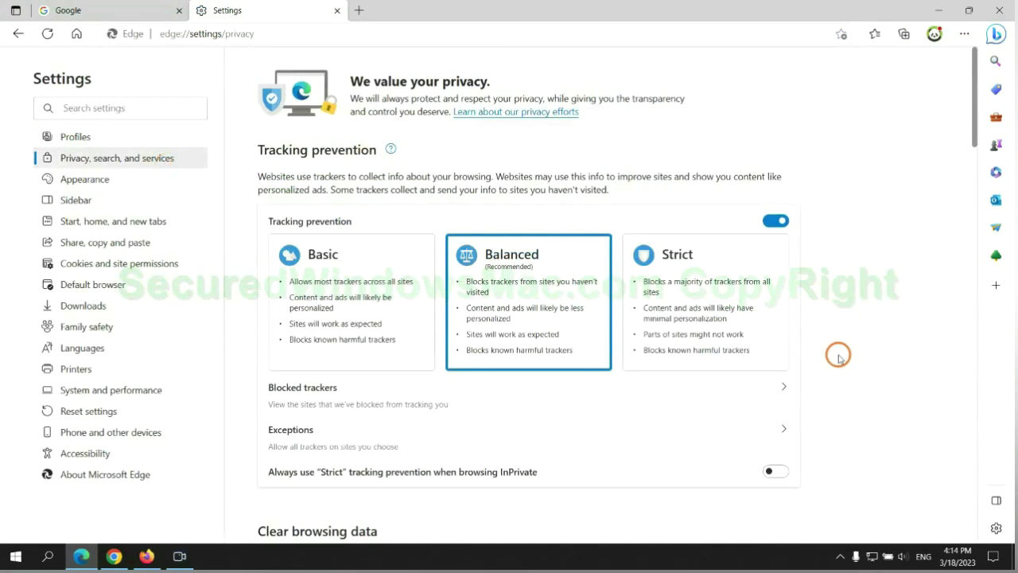
{"action": "scroll", "coordinate": [831, 350], "scroll_direction": "down", "scroll_amount": 3}
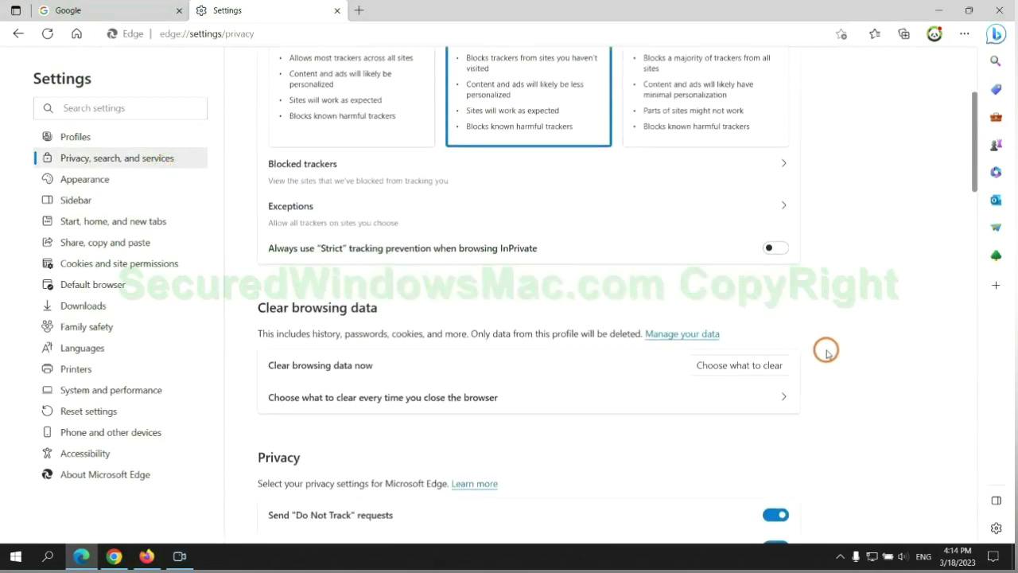
{"action": "left_click", "coordinate": [752, 366]}
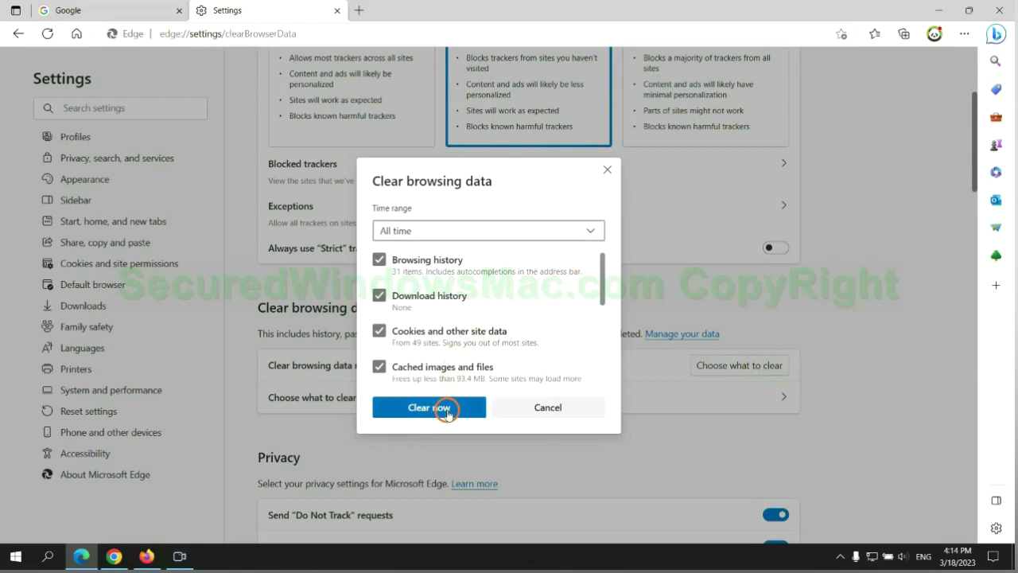
Switch to Chrome, search its settings for "reset", and bring up the dialog for restoring settings to their original defaults.
{"action": "left_click", "coordinate": [116, 555]}
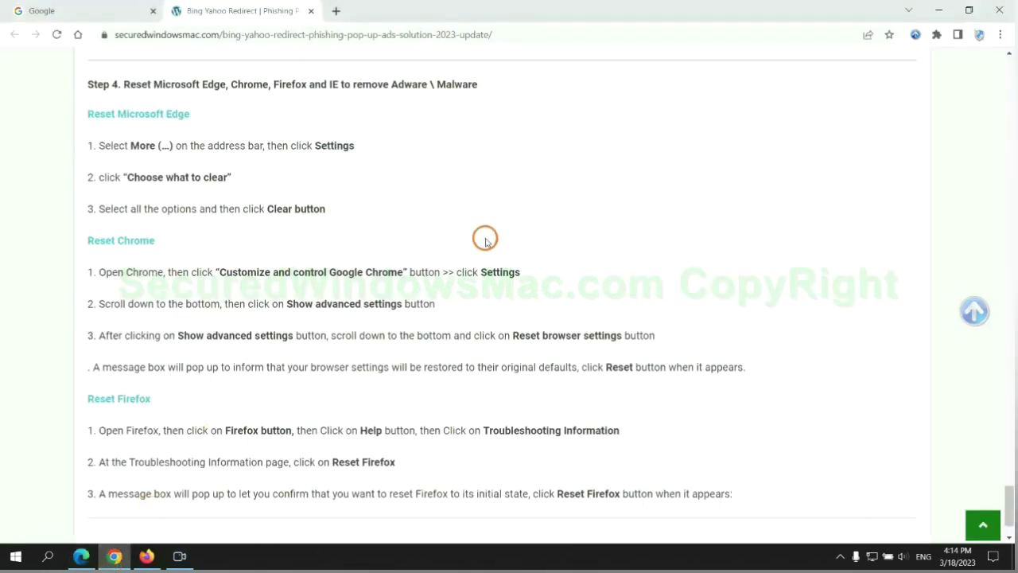
{"action": "left_click", "coordinate": [999, 35]}
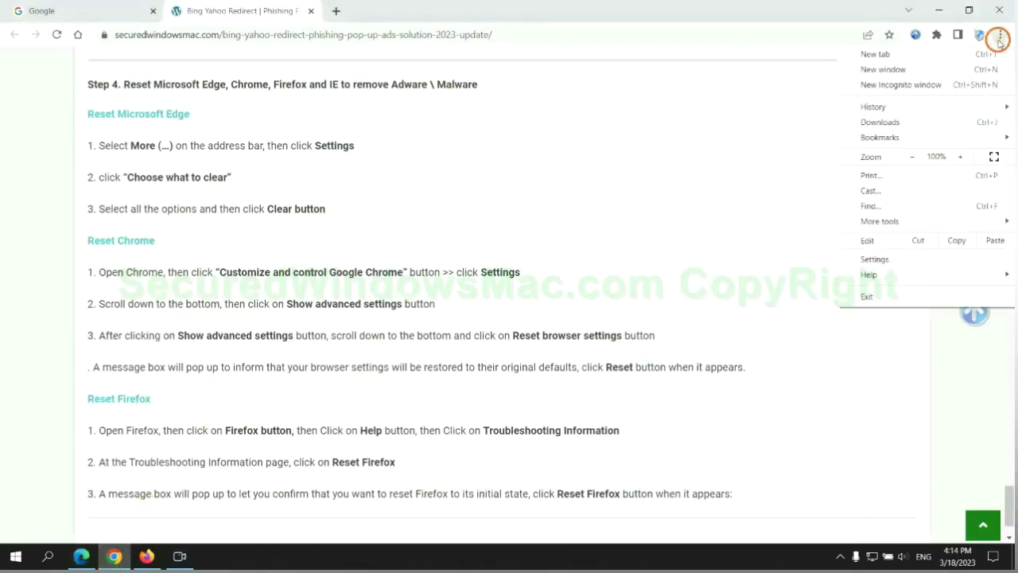
{"action": "left_click", "coordinate": [881, 258]}
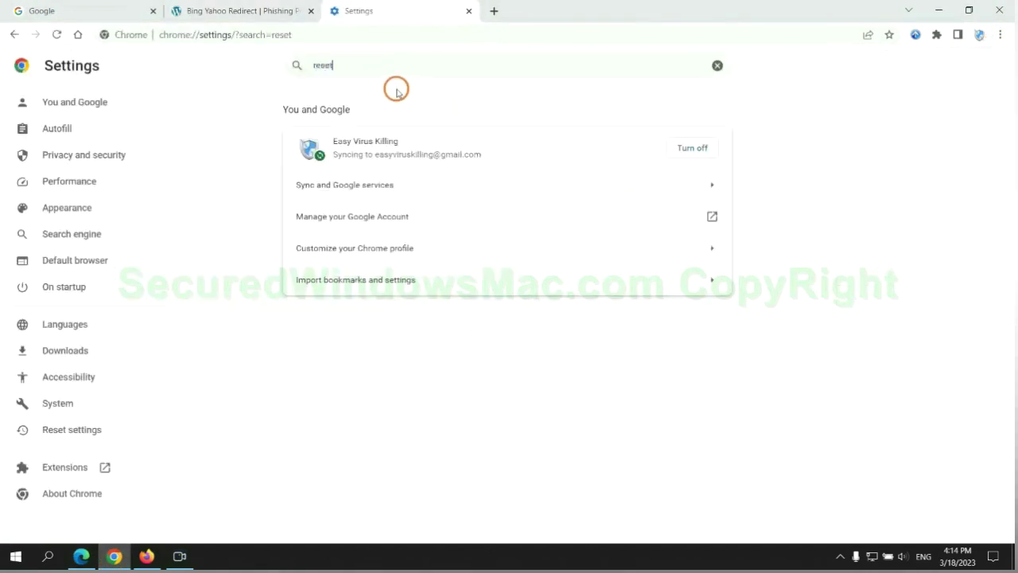
{"action": "type", "text": "reset"}
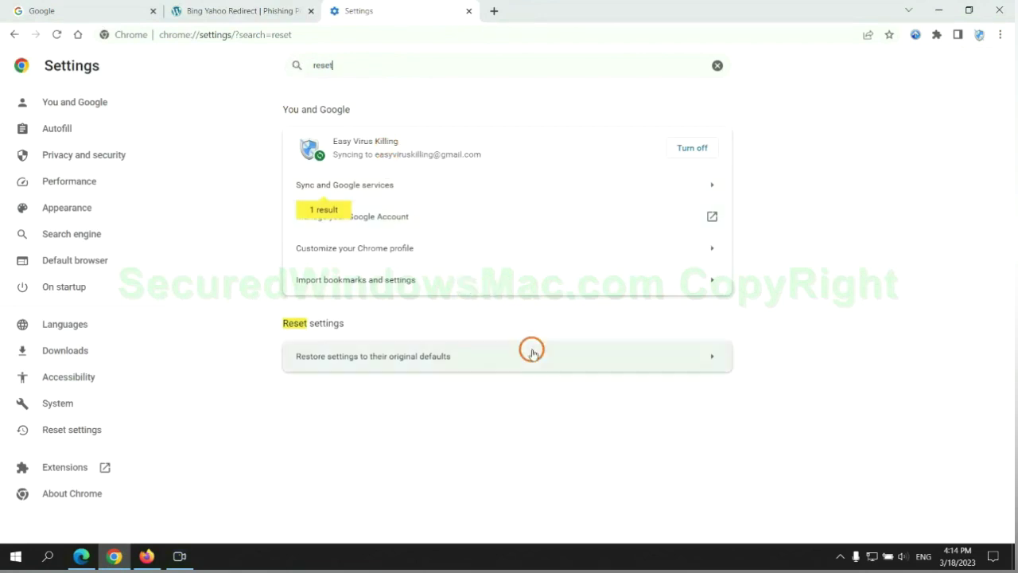
{"action": "left_click", "coordinate": [532, 352]}
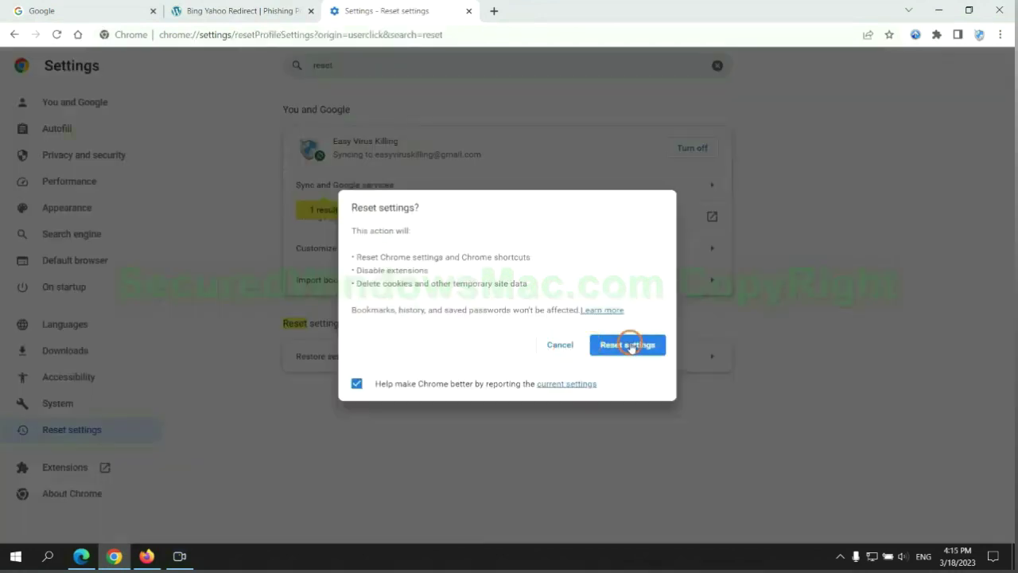
Switch to Firefox, open its Troubleshooting Information page, and bring up the Refresh Firefox dialog for restoring default settings.
{"action": "left_click", "coordinate": [147, 555]}
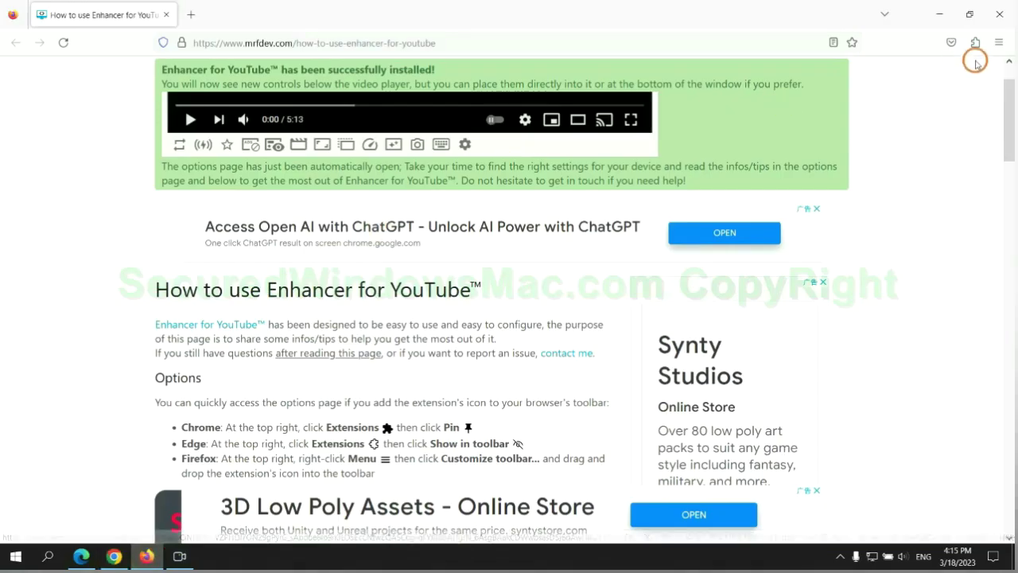
{"action": "left_click", "coordinate": [998, 42]}
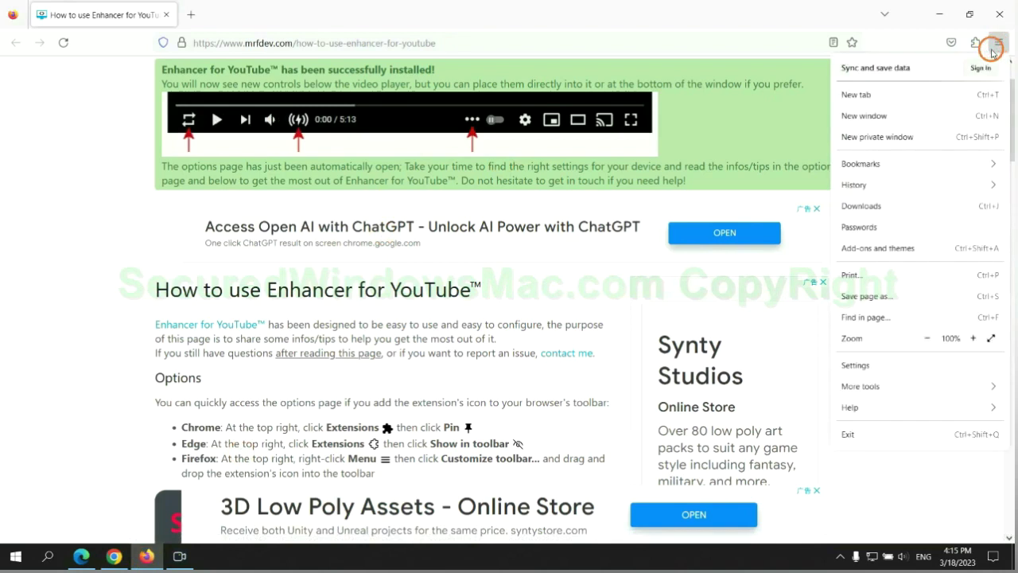
{"action": "left_click", "coordinate": [861, 405]}
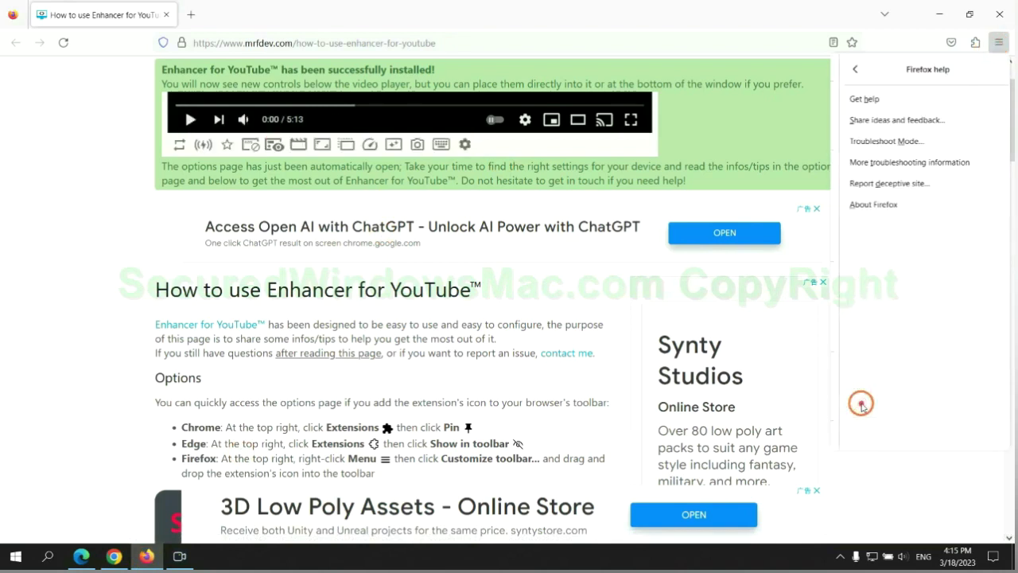
{"action": "left_click", "coordinate": [904, 162]}
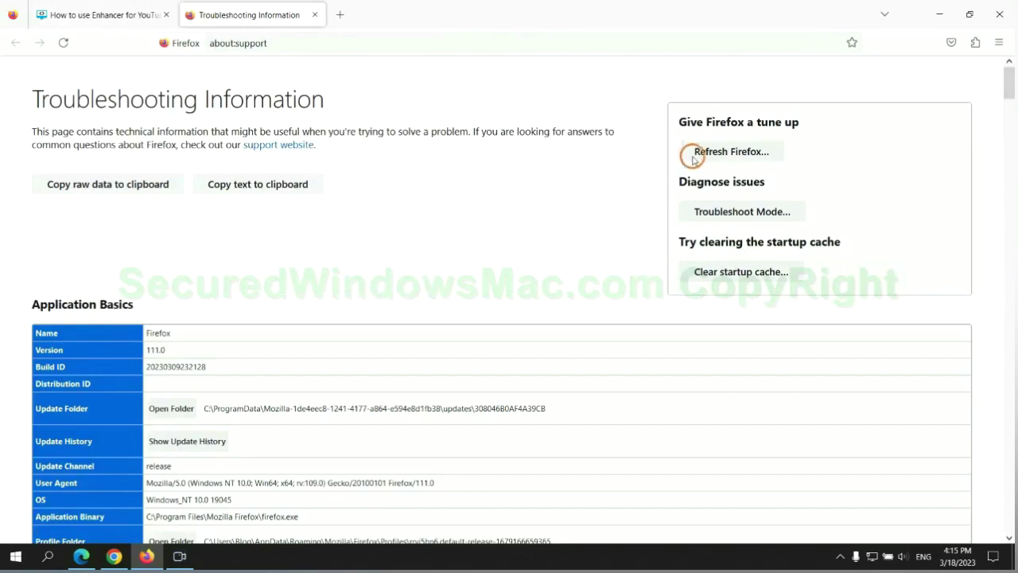
{"action": "left_click", "coordinate": [692, 158]}
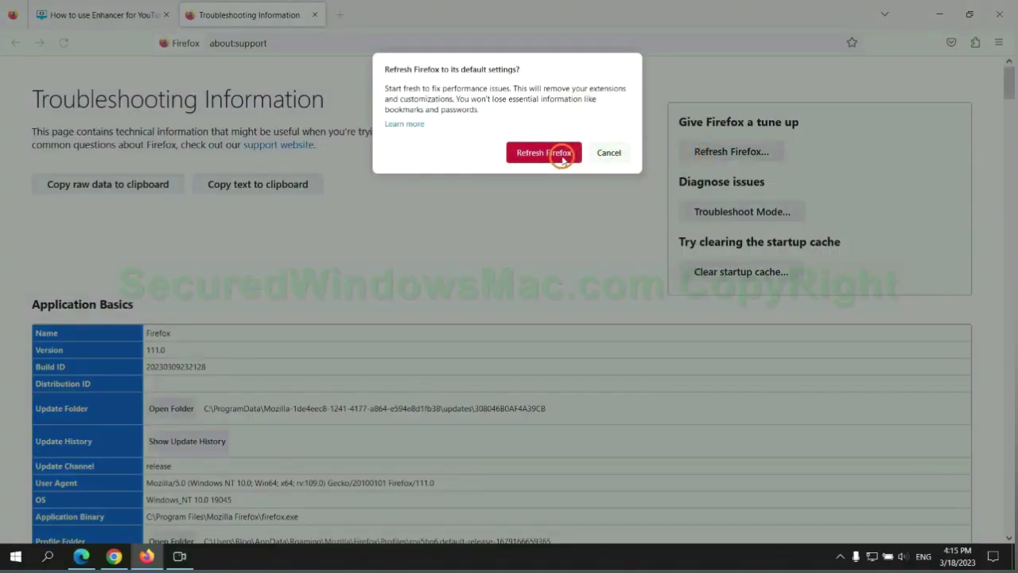
Return to the guide in Chrome and highlight the closing note about scanning the PC with SpyHunter if problems remain.
{"action": "left_click", "coordinate": [114, 556]}
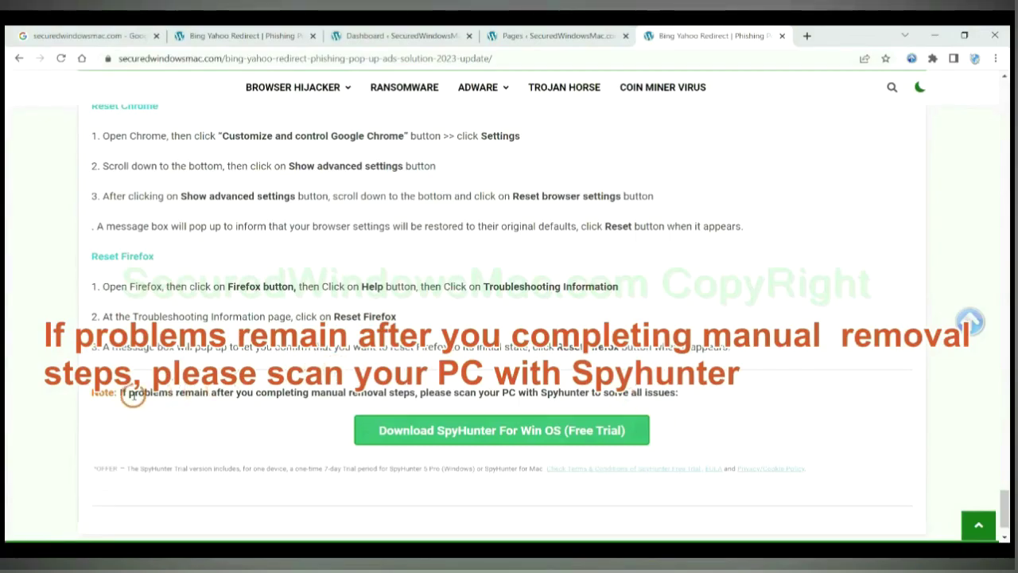
{"action": "left_click_drag", "start_coordinate": [120, 392], "coordinate": [213, 395]}
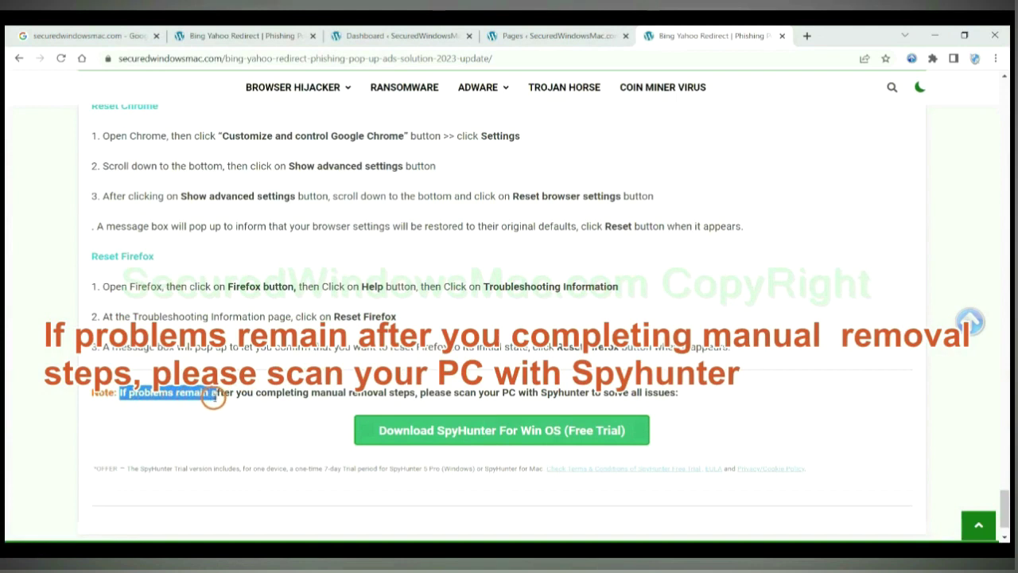